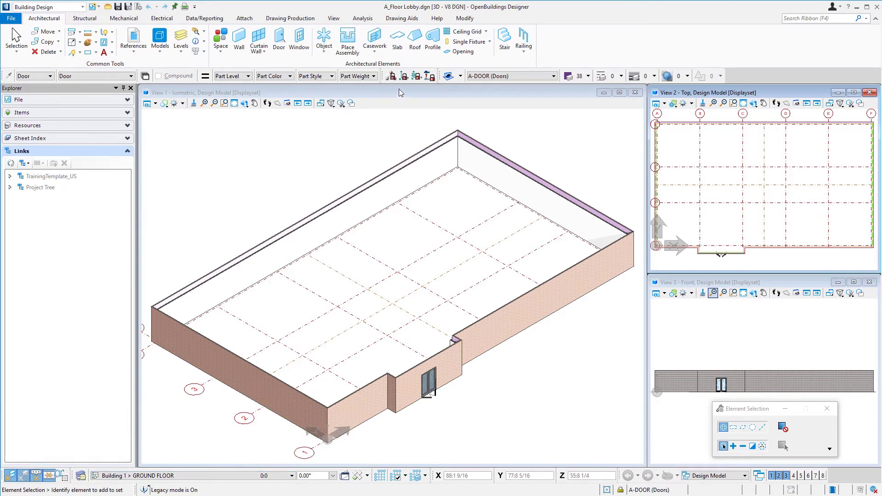
Turn off the ACS Plane Lock before placing windows.
{"action": "left_click", "coordinate": [404, 76]}
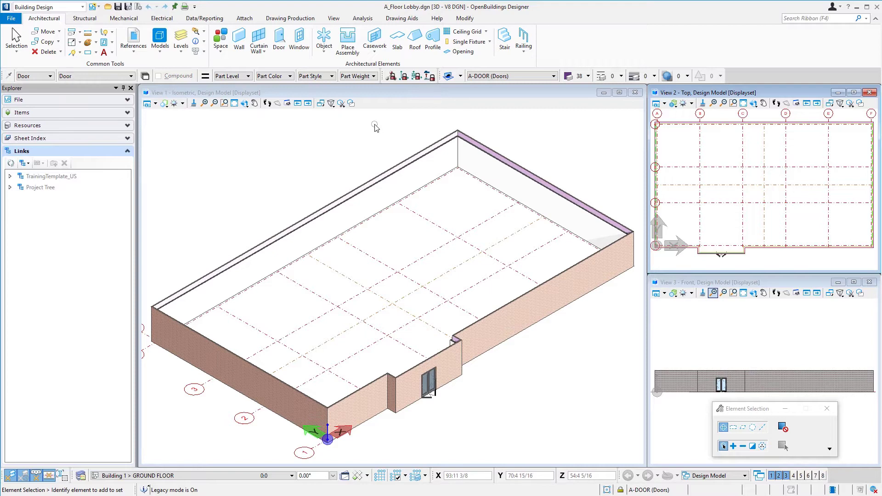
Start Place Window and choose the *Example | Fixed window type from the catalog.
{"action": "left_click", "coordinate": [299, 40]}
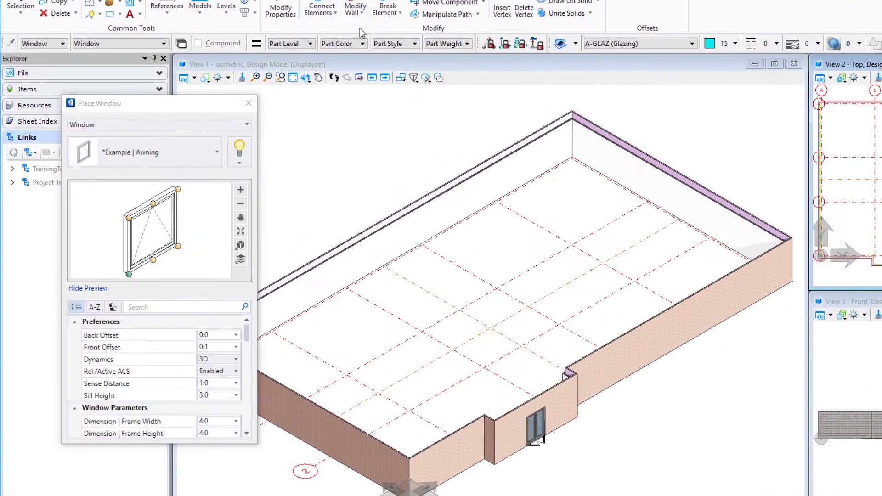
{"action": "left_click", "coordinate": [192, 157]}
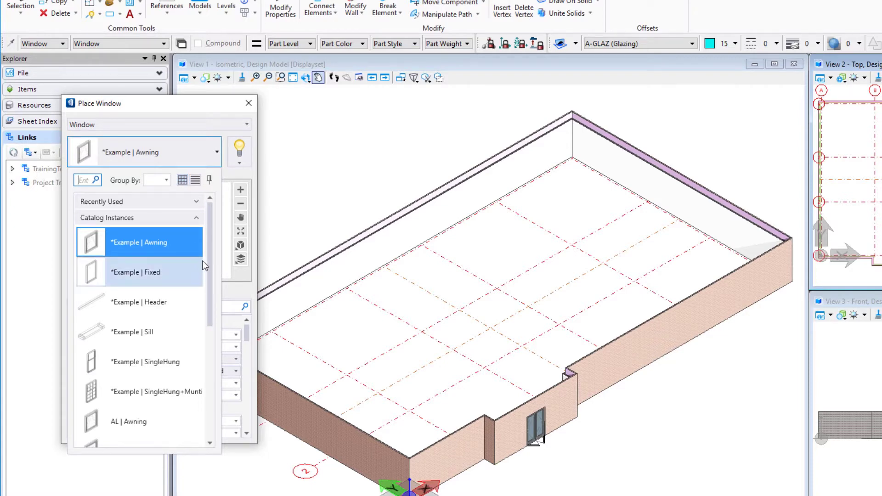
{"action": "left_click", "coordinate": [161, 278]}
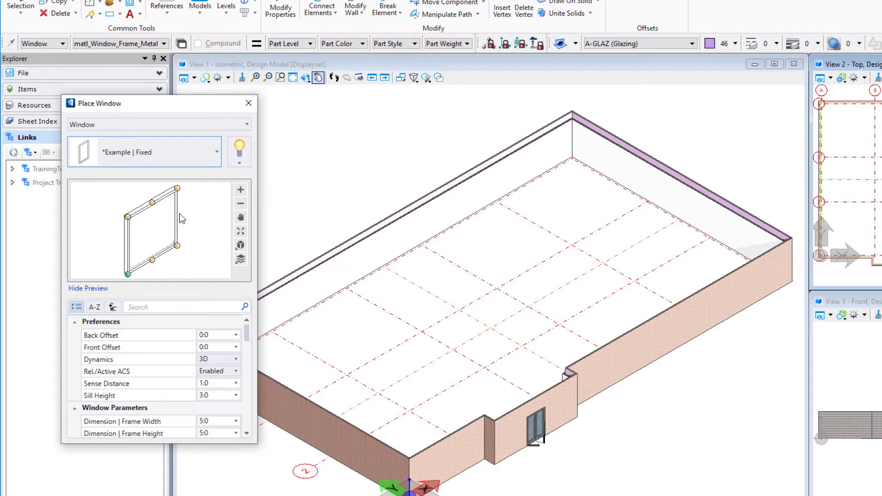
Anchor the window at its top-middle point, with front offset 0:2 and sill height 10:0.
{"action": "left_click", "coordinate": [152, 203]}
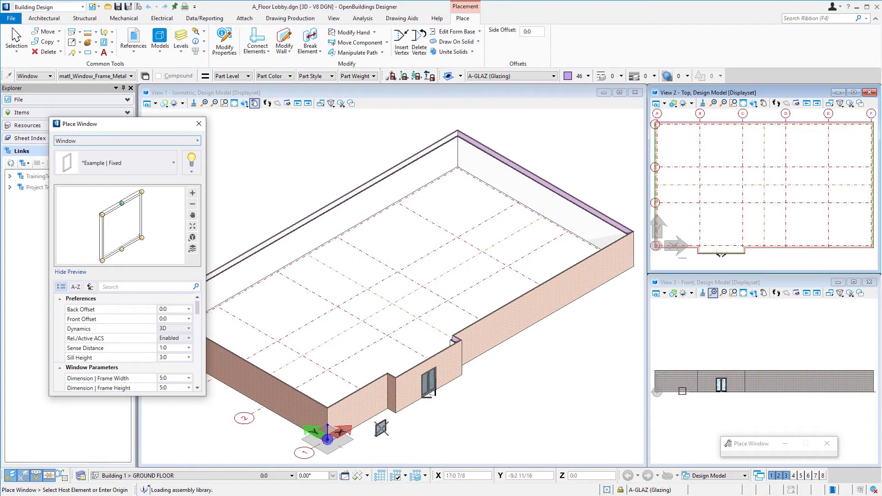
{"action": "scroll", "coordinate": [475, 481], "scroll_direction": "up", "scroll_amount": 3}
{"action": "scroll", "coordinate": [381, 427], "scroll_direction": "up", "scroll_amount": 5}
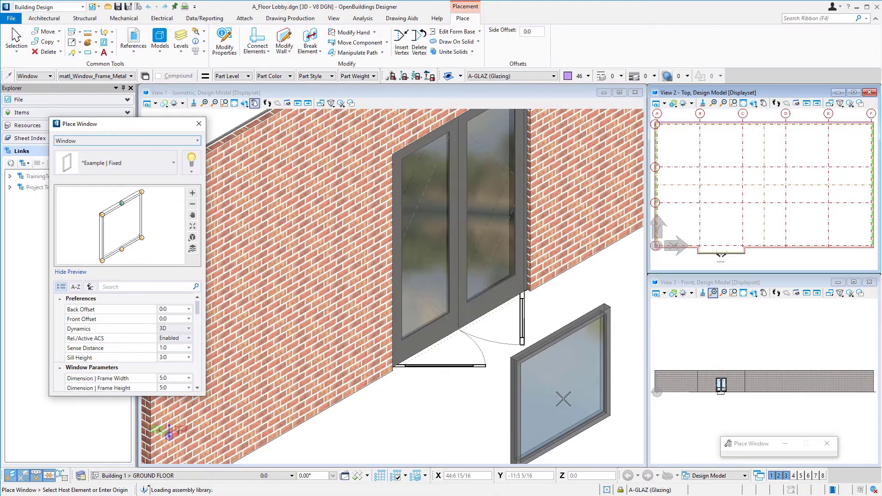
{"action": "left_click", "coordinate": [169, 318]}
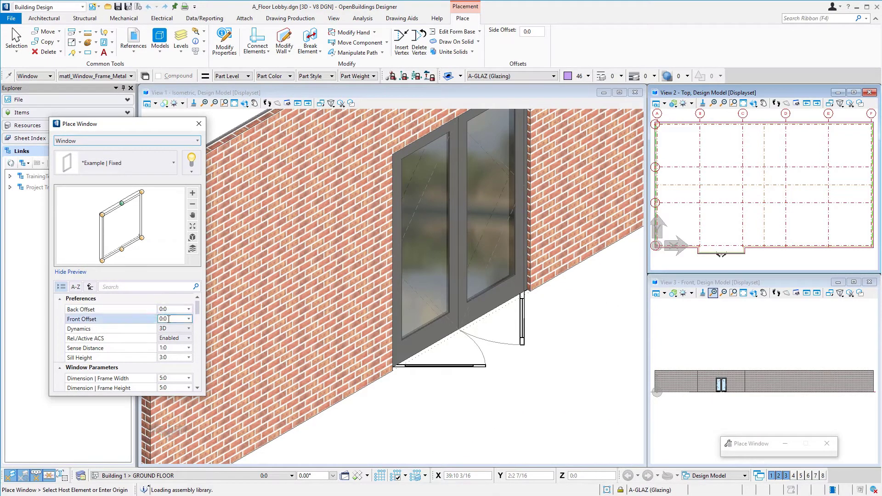
{"action": "left_click", "coordinate": [153, 320]}
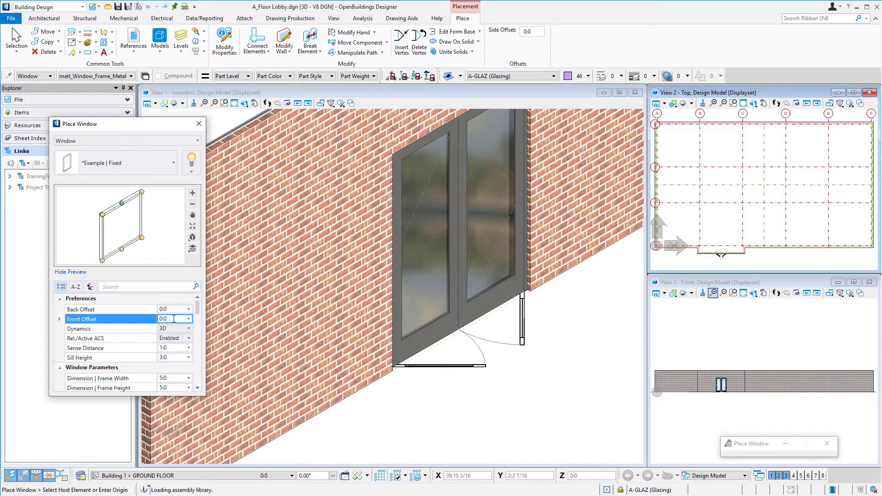
{"action": "left_click_drag", "start_coordinate": [174, 318], "coordinate": [154, 321]}
{"action": "type", "text": "0:2"}
{"action": "key", "text": "Return"}
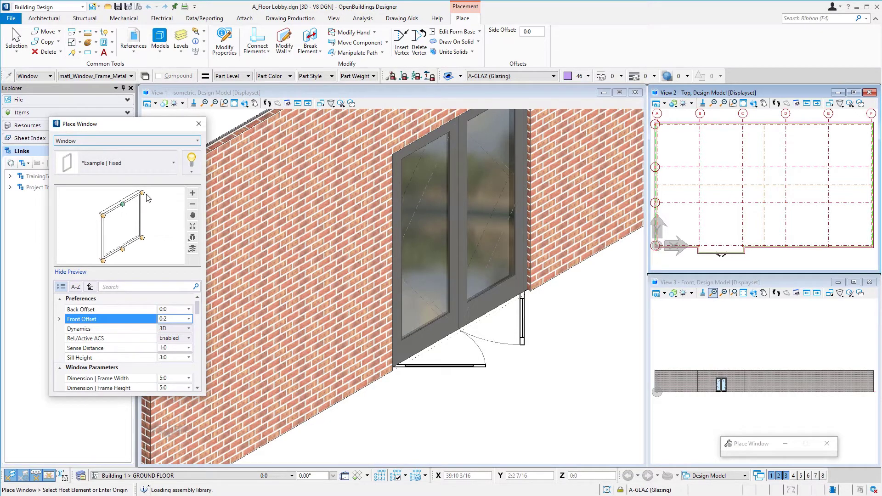
{"action": "left_click", "coordinate": [173, 358]}
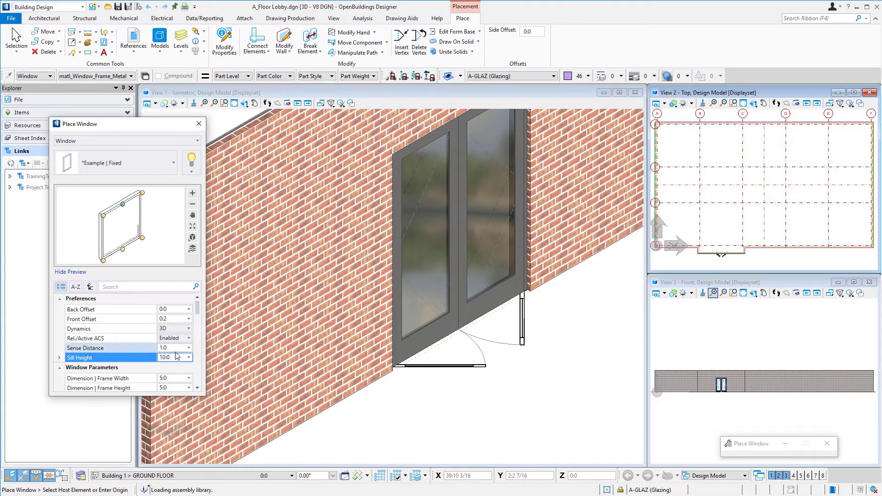
{"action": "scroll", "coordinate": [177, 355], "scroll_direction": "down", "scroll_amount": 2}
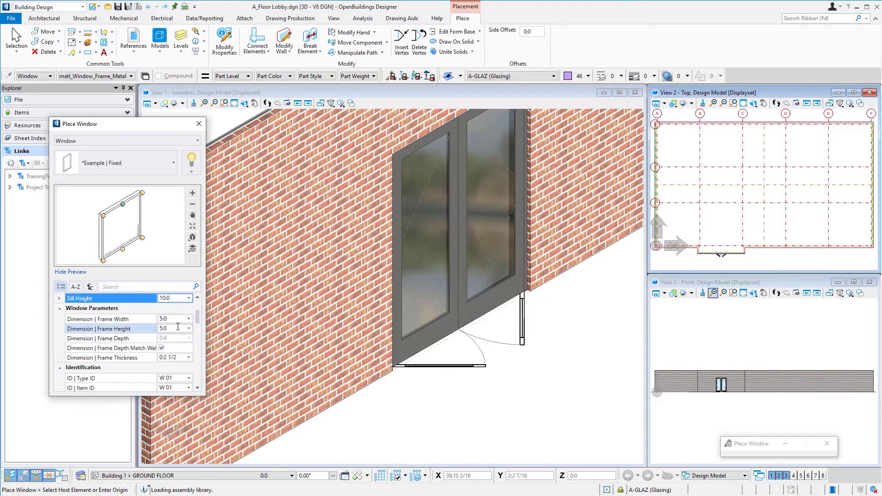
Set the window frame width to 4:0 and frame height to 8:6.
{"action": "left_click", "coordinate": [172, 319]}
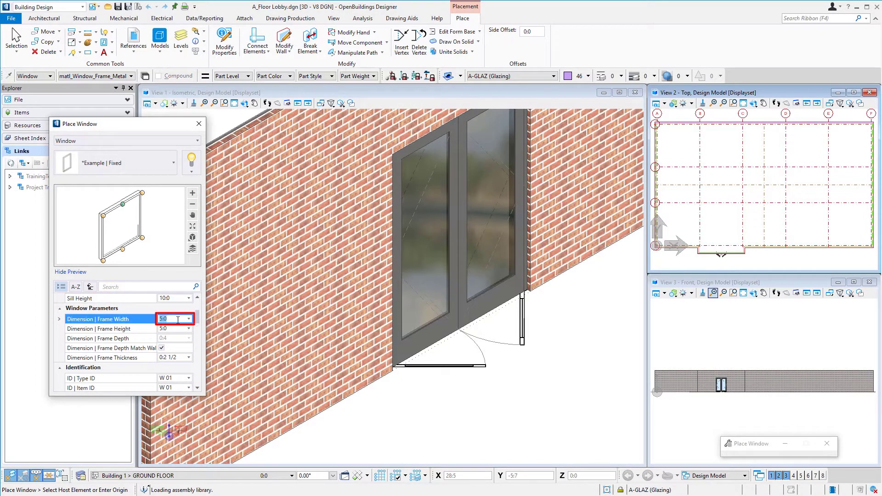
{"action": "type", "text": "3"}
{"action": "left_click", "coordinate": [177, 328]}
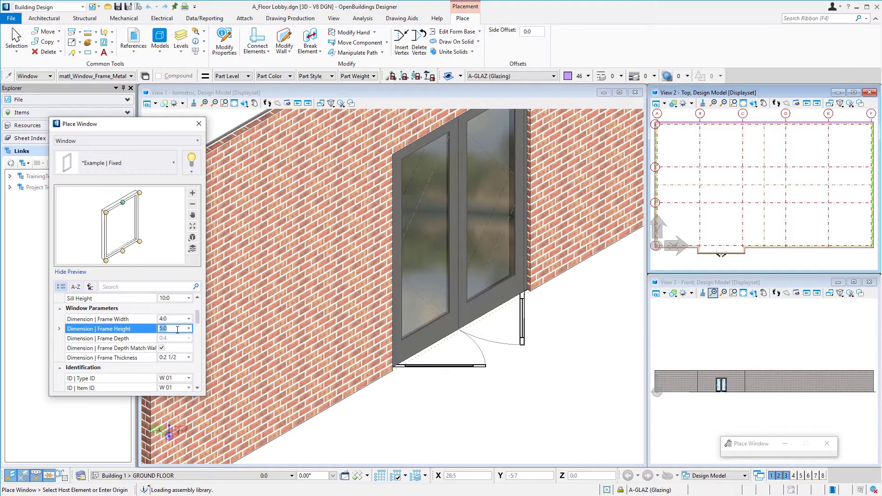
{"action": "type", "text": "8:6"}
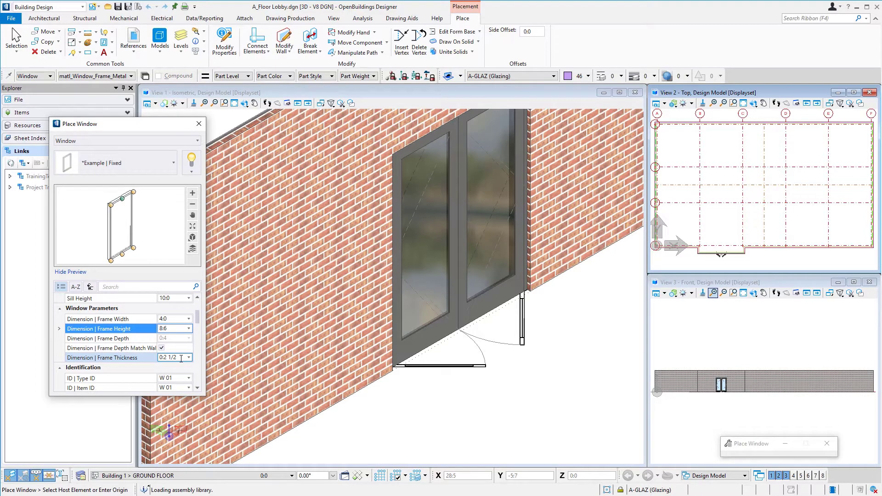
{"action": "scroll", "coordinate": [181, 358], "scroll_direction": "down", "scroll_amount": 2}
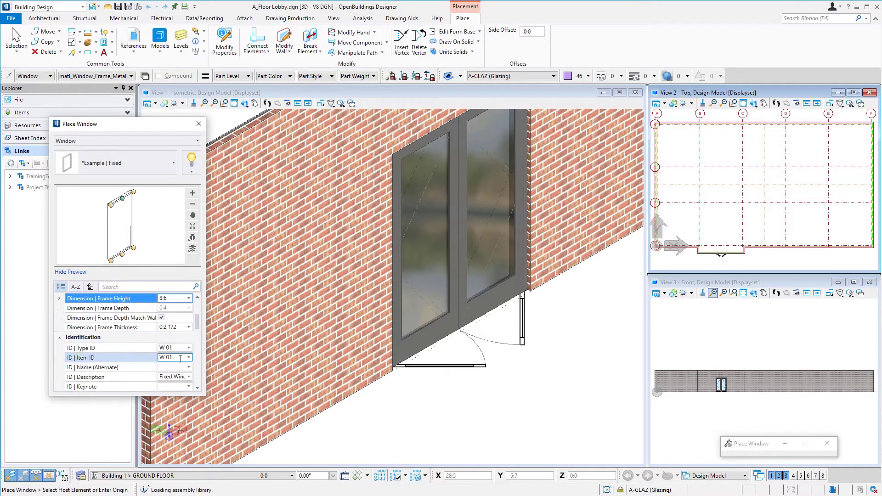
Set both the window's Type ID and Item ID to W1.
{"action": "left_click", "coordinate": [174, 319]}
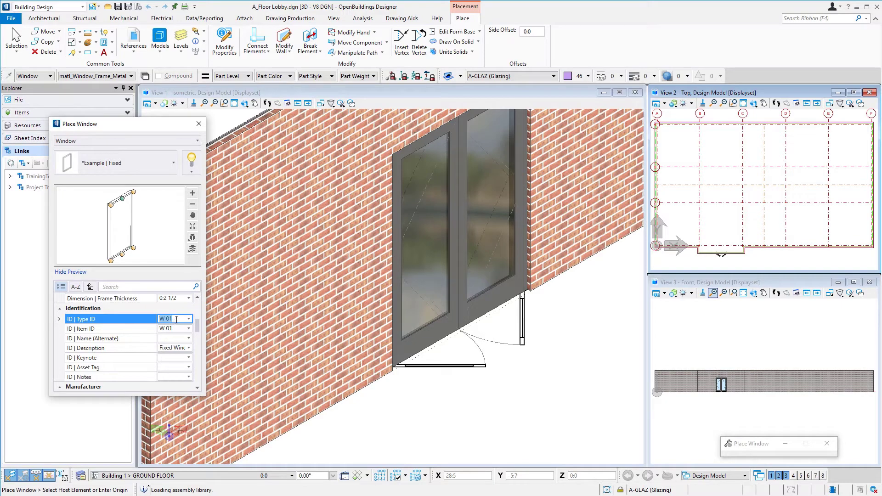
{"action": "type", "text": "W"}
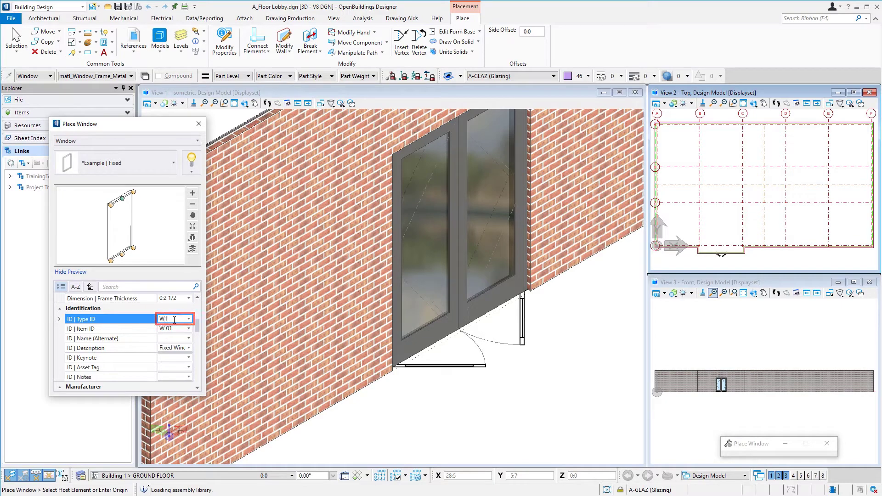
{"action": "left_click", "coordinate": [173, 327]}
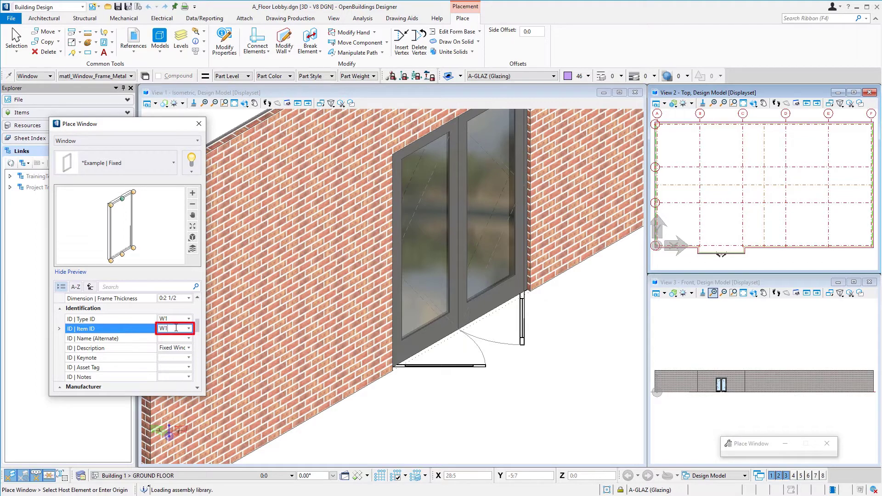
{"action": "scroll", "coordinate": [172, 333], "scroll_direction": "down", "scroll_amount": 4}
{"action": "scroll", "coordinate": [168, 339], "scroll_direction": "down", "scroll_amount": 1}
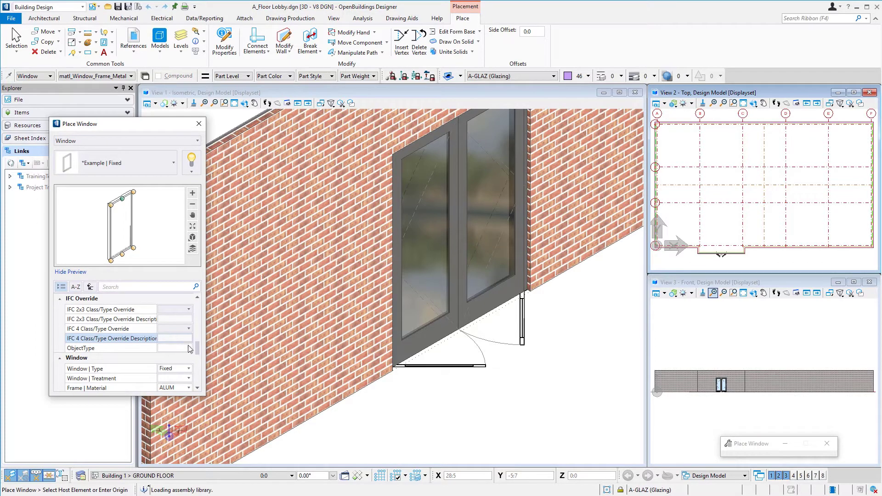
{"action": "left_click_drag", "start_coordinate": [197, 349], "coordinate": [197, 309]}
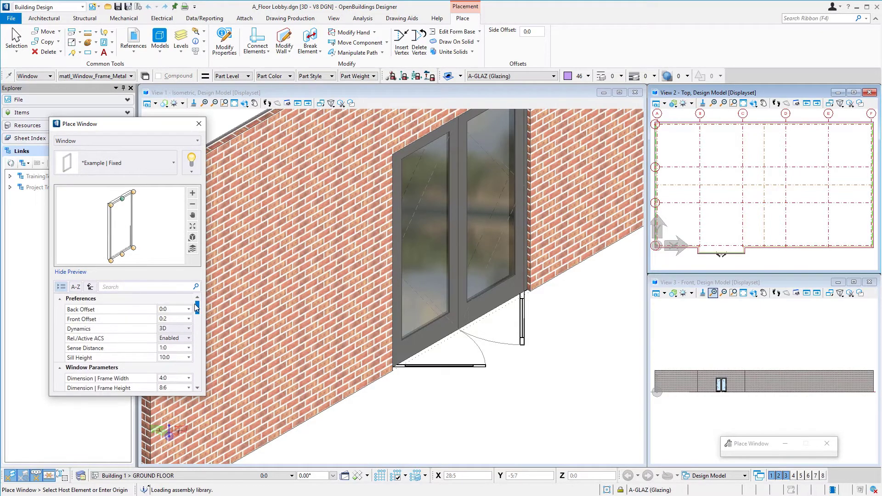
Recheck the front offset value and zoom the Top view onto the grid A-1 corner.
{"action": "left_click", "coordinate": [189, 319]}
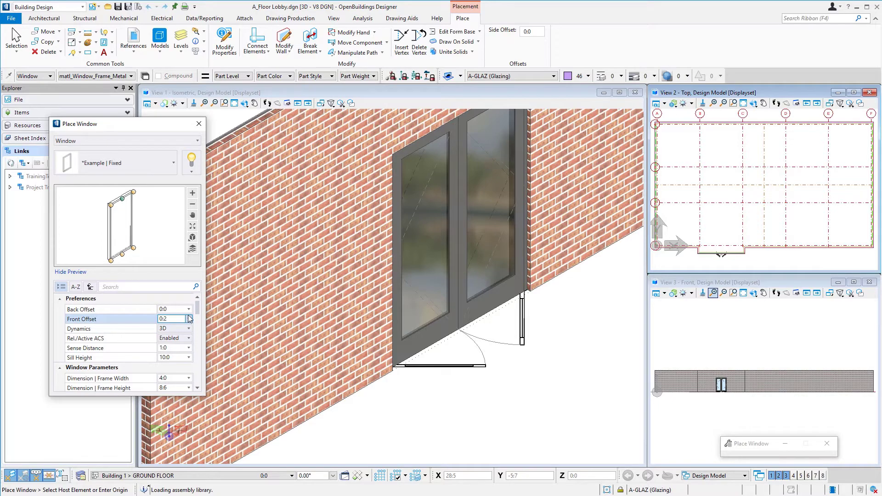
{"action": "scroll", "coordinate": [553, 385], "scroll_direction": "down", "scroll_amount": 3}
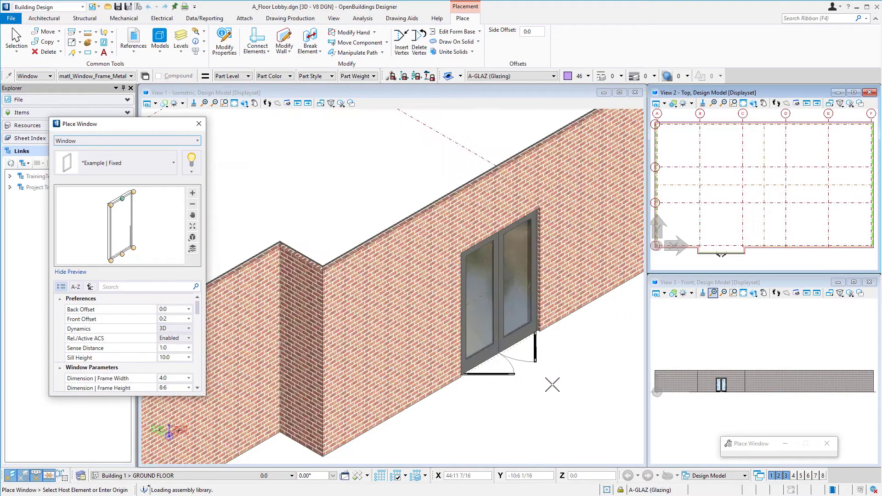
{"action": "scroll", "coordinate": [542, 377], "scroll_direction": "down", "scroll_amount": 2}
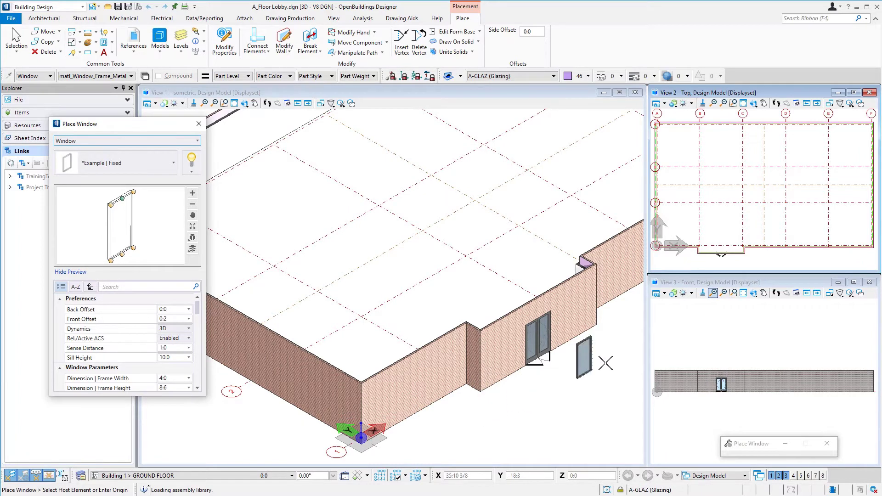
{"action": "scroll", "coordinate": [815, 206], "scroll_direction": "down", "scroll_amount": 2}
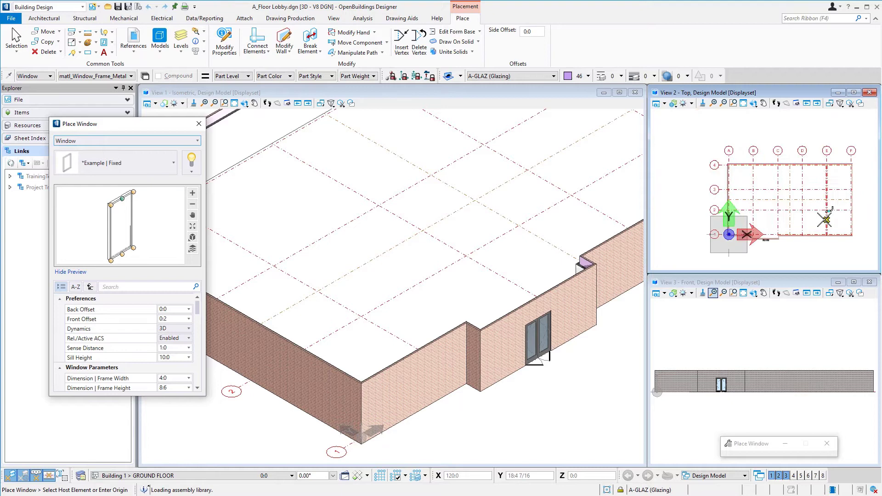
{"action": "scroll", "coordinate": [726, 239], "scroll_direction": "up", "scroll_amount": 2}
{"action": "scroll", "coordinate": [730, 238], "scroll_direction": "up", "scroll_amount": 4}
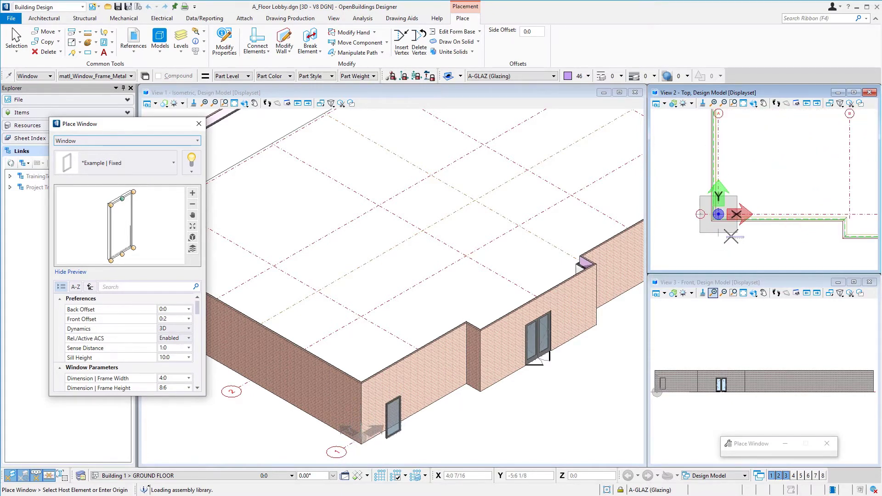
{"action": "scroll", "coordinate": [731, 237], "scroll_direction": "up", "scroll_amount": 3}
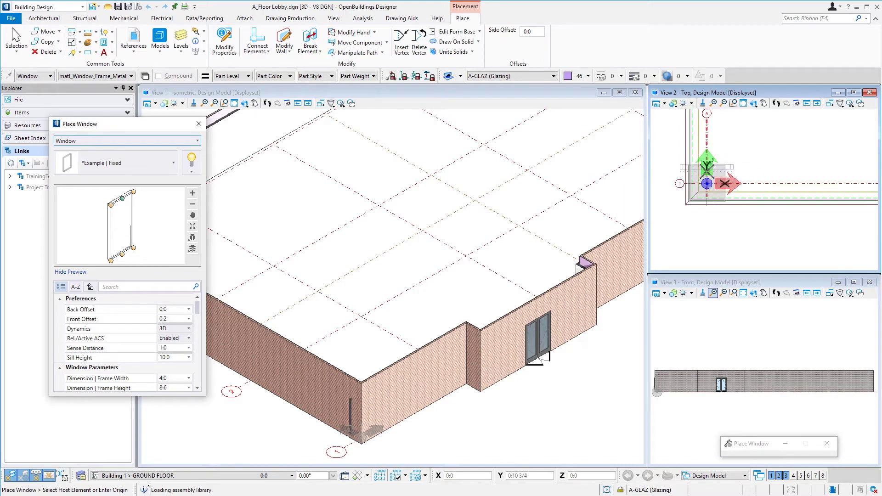
{"action": "scroll", "coordinate": [716, 175], "scroll_direction": "up", "scroll_amount": 2}
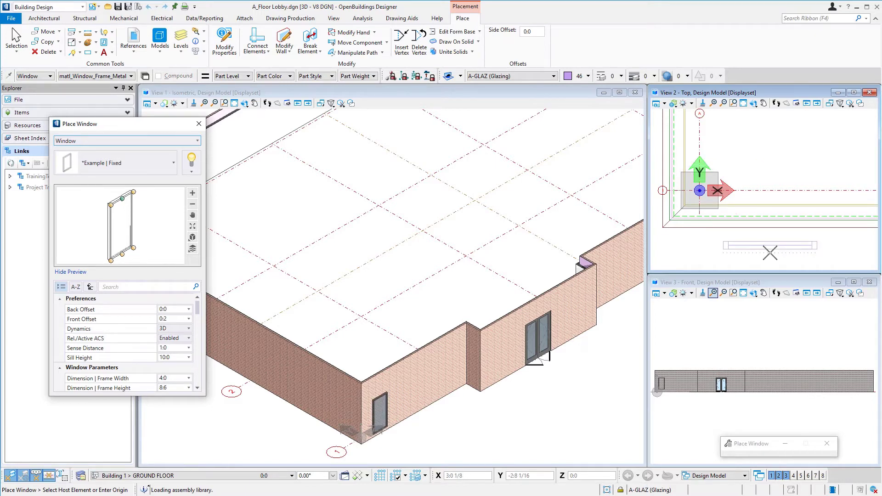
Pick the front brick wall as host and measure 5 ft from the grid corner.
{"action": "left_click", "coordinate": [794, 230]}
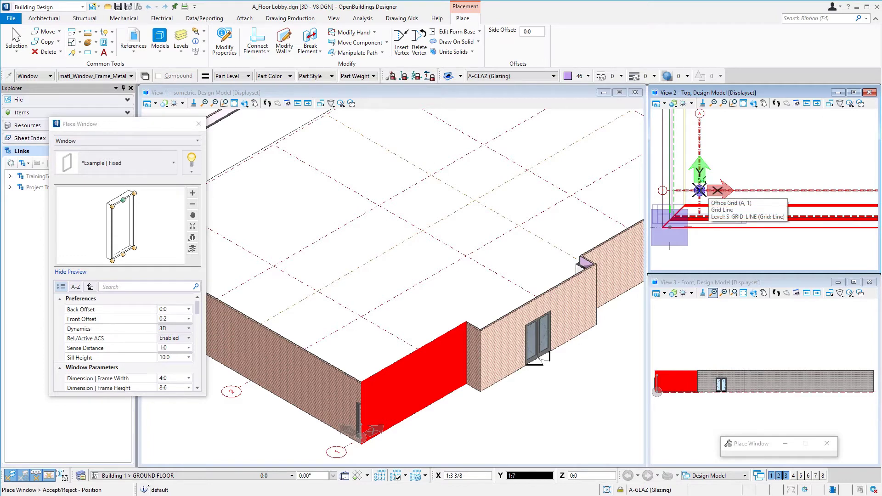
{"action": "key", "text": "o"}
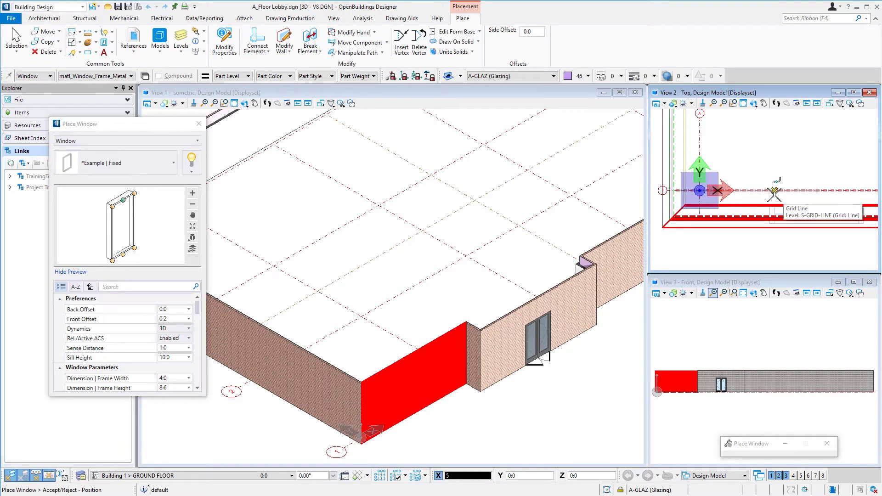
{"action": "type", "text": "5"}
Fix the window 5 ft along the front wall and accept its facing direction.
{"action": "left_click", "coordinate": [774, 192]}
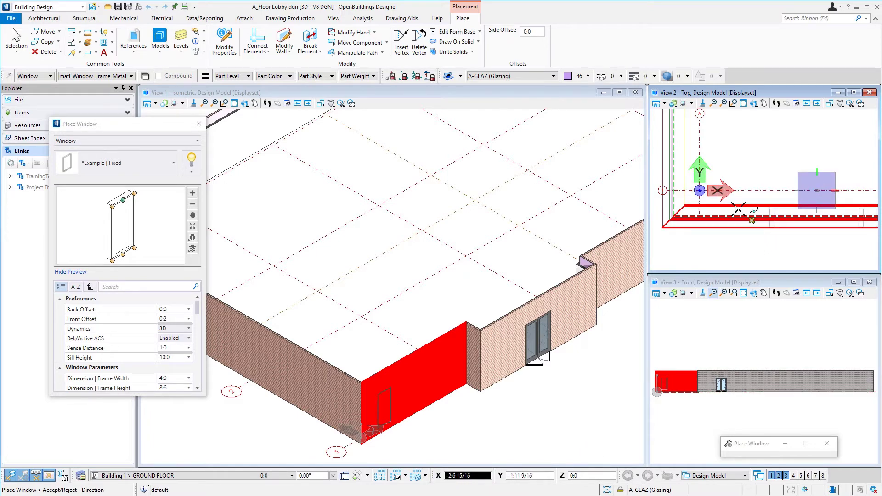
{"action": "scroll", "coordinate": [714, 223], "scroll_direction": "down", "scroll_amount": 1}
{"action": "scroll", "coordinate": [746, 223], "scroll_direction": "up", "scroll_amount": 2}
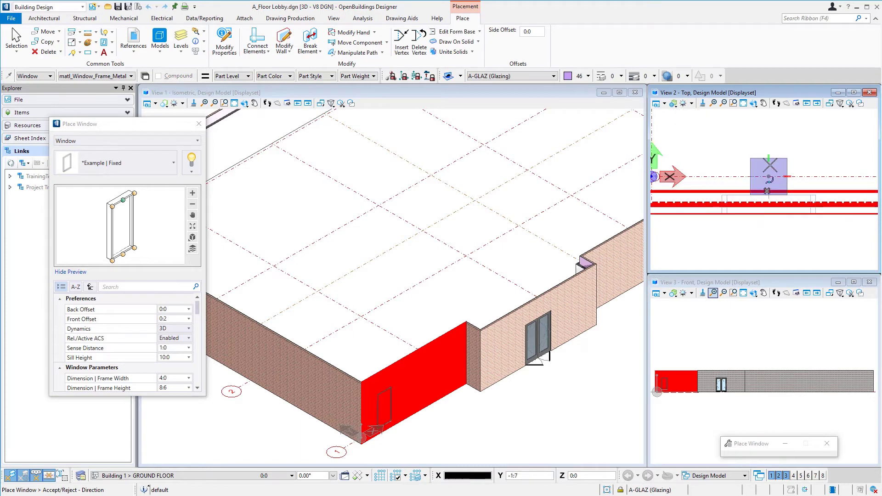
{"action": "scroll", "coordinate": [763, 189], "scroll_direction": "up", "scroll_amount": 3}
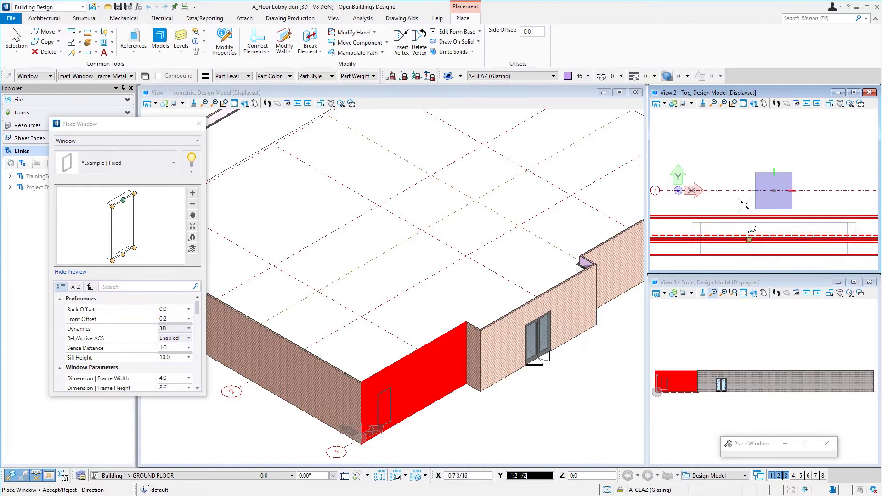
{"action": "scroll", "coordinate": [754, 202], "scroll_direction": "down", "scroll_amount": 2}
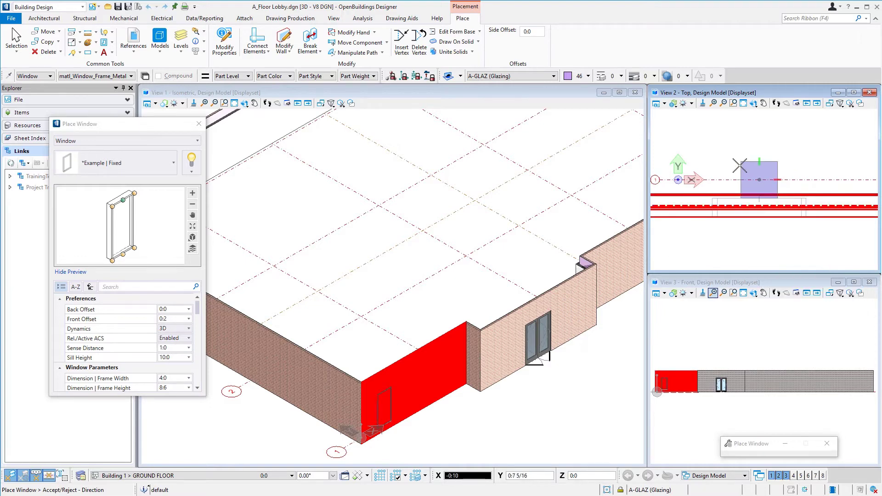
{"action": "left_click", "coordinate": [760, 238]}
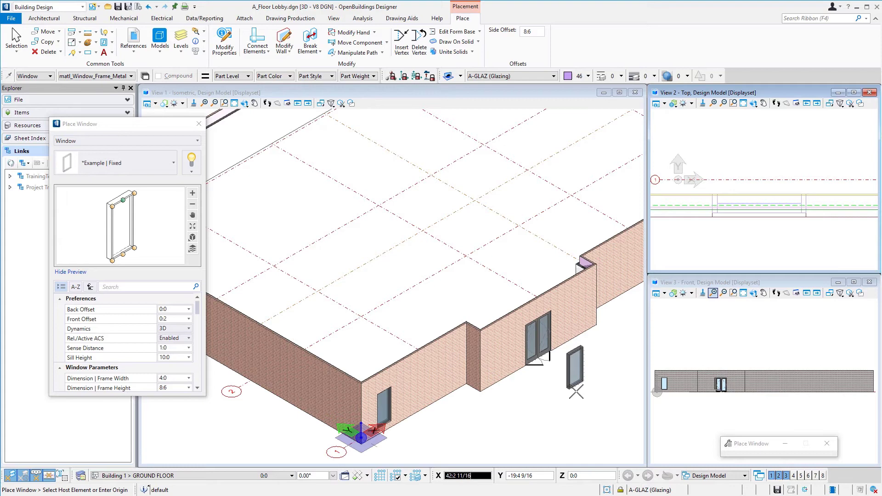
Exit Place Window and zoom the view to inspect the placed fixed window.
{"action": "right_click", "coordinate": [539, 421]}
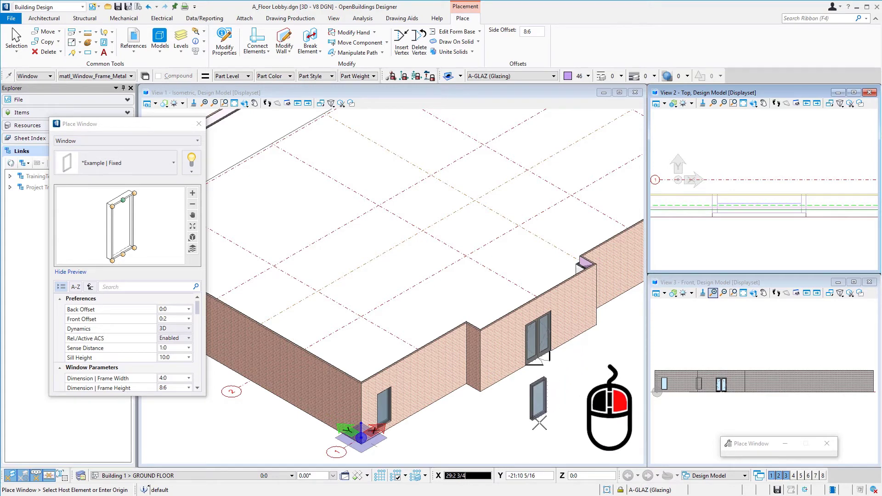
{"action": "right_click", "coordinate": [532, 409]}
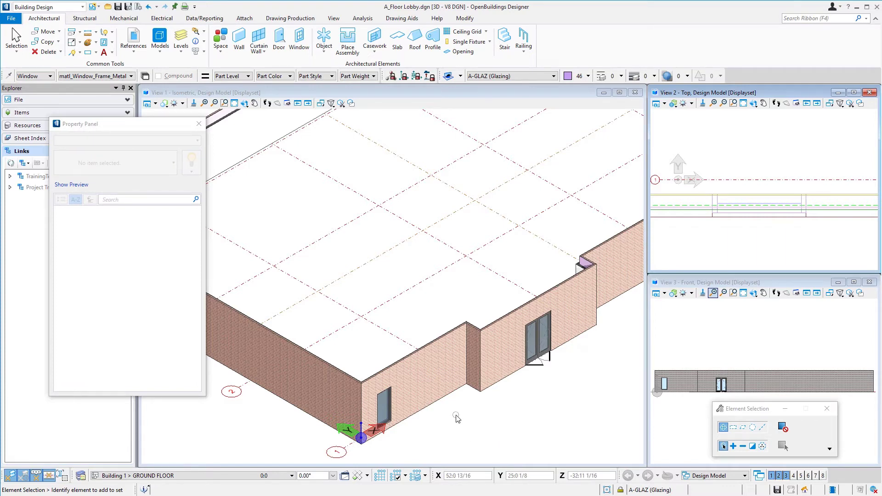
{"action": "scroll", "coordinate": [398, 441], "scroll_direction": "up", "scroll_amount": 2}
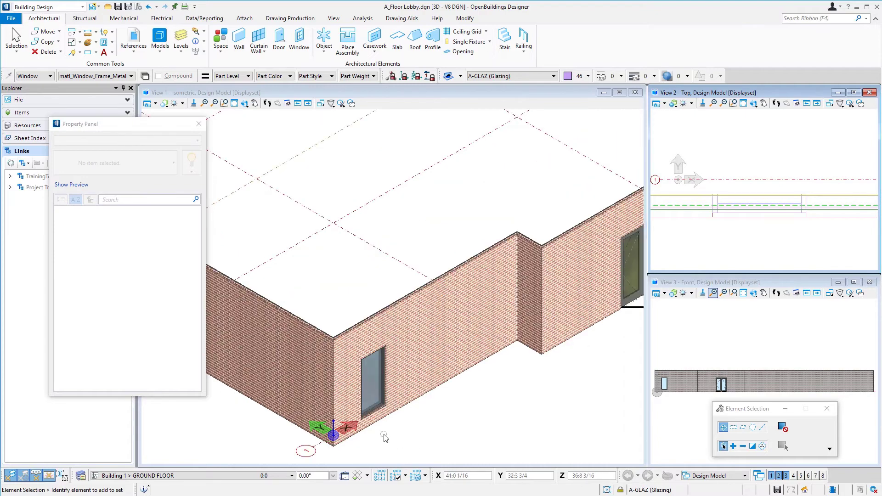
{"action": "scroll", "coordinate": [385, 437], "scroll_direction": "up", "scroll_amount": 3}
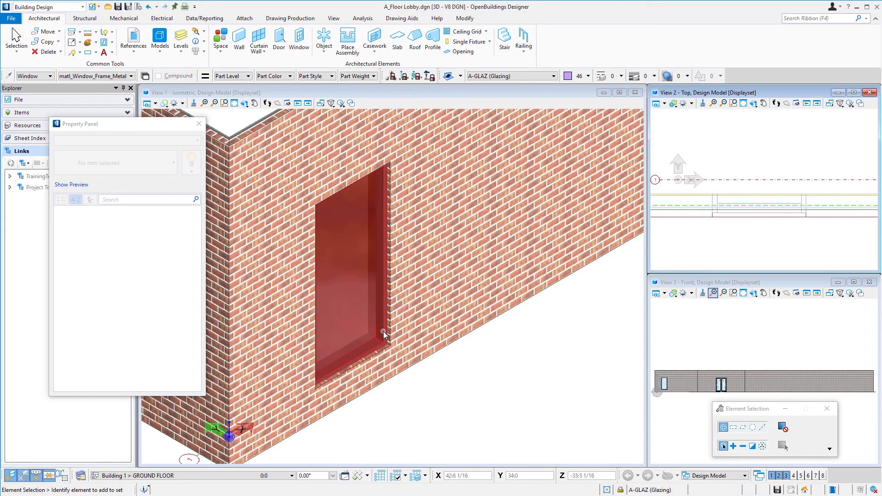
{"action": "scroll", "coordinate": [372, 421], "scroll_direction": "down", "scroll_amount": 4}
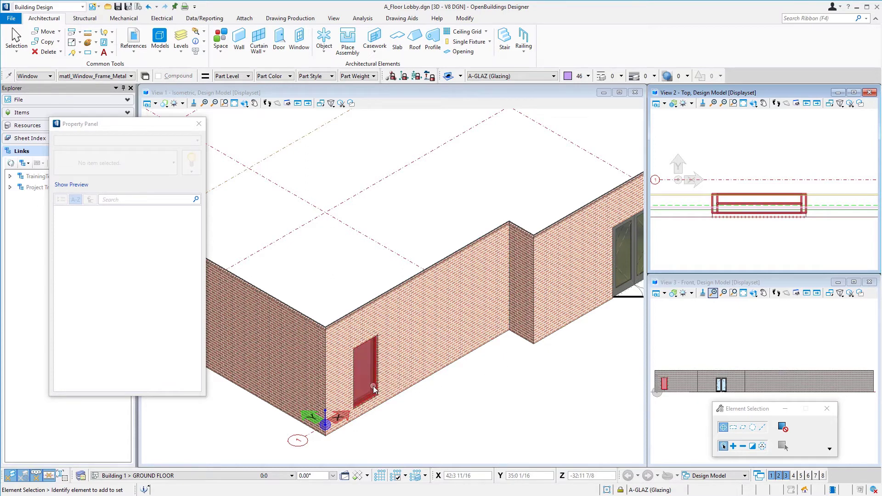
Open the context menu of the fixed window in the front wall.
{"action": "mouse_move", "coordinate": [372, 389]}
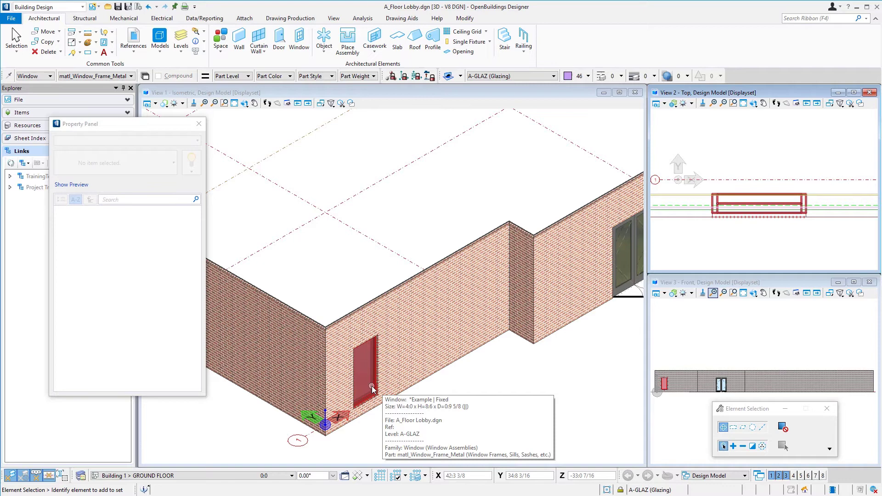
{"action": "right_click", "coordinate": [372, 389]}
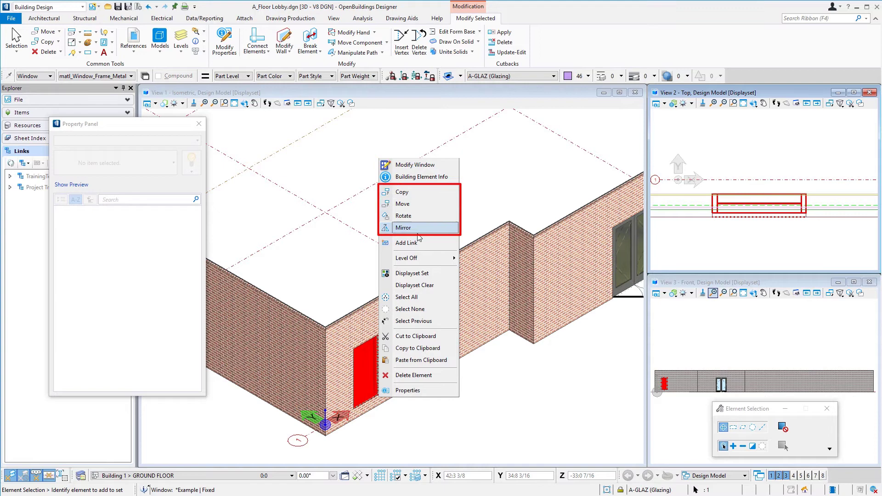
Copy the window 4 times at 5 ft spacing along the front brick wall.
{"action": "left_click", "coordinate": [406, 195]}
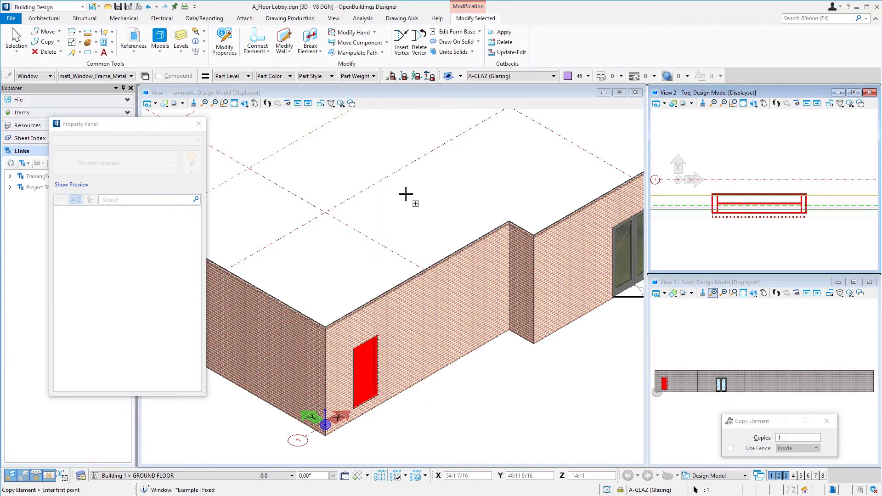
{"action": "key", "text": "F11"}
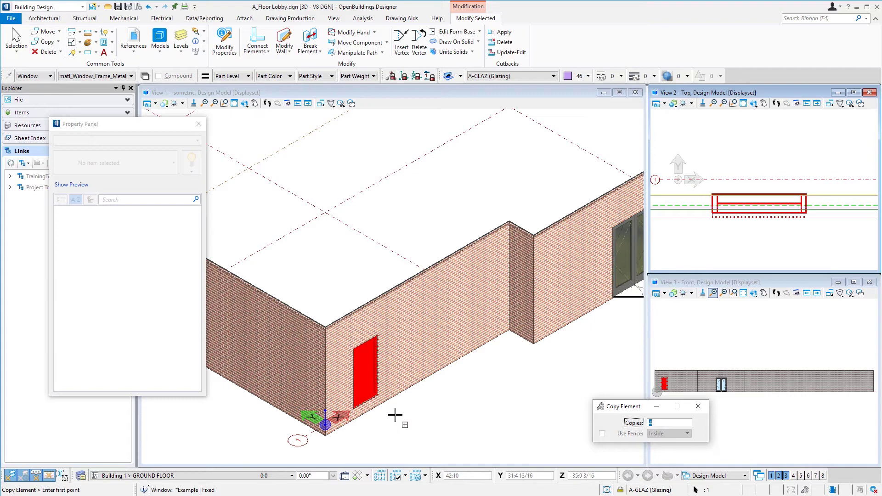
{"action": "left_click", "coordinate": [377, 433]}
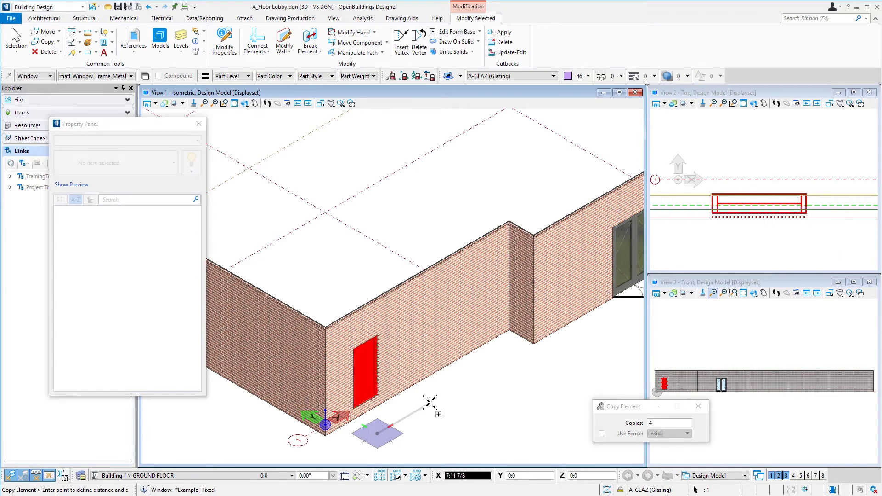
{"action": "type", "text": "8:5"}
{"action": "type", "text": "5"}
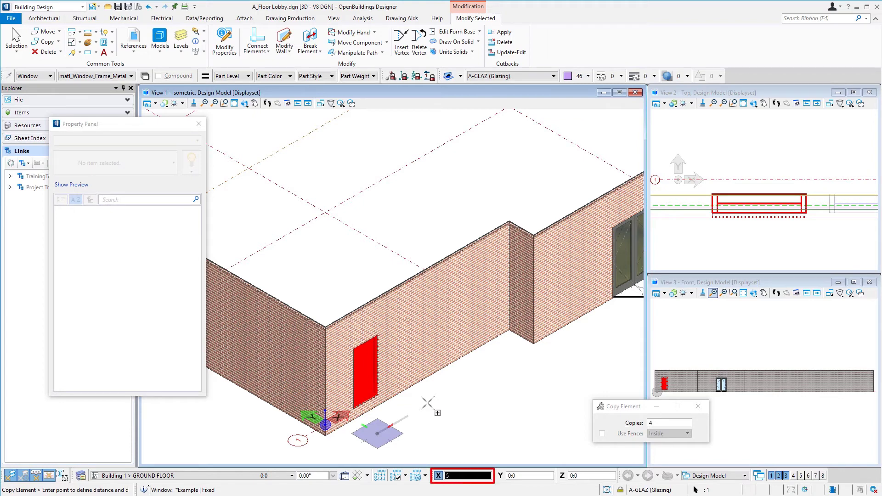
{"action": "left_click", "coordinate": [428, 404]}
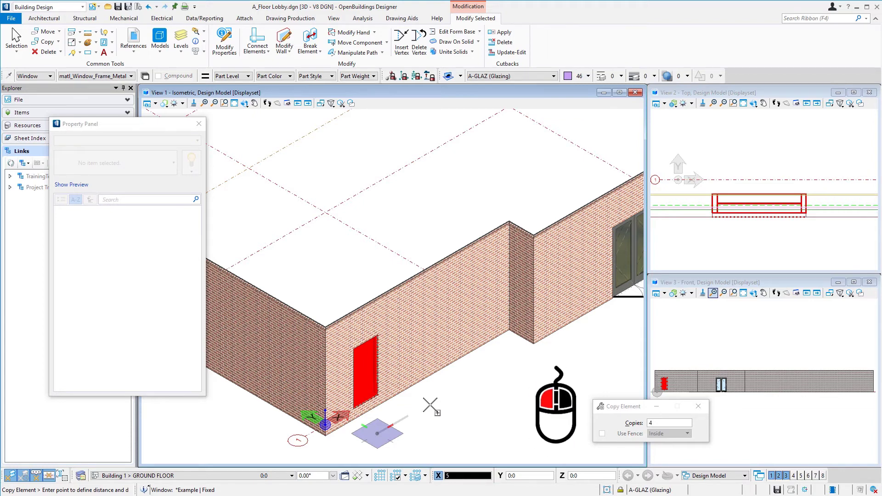
{"action": "right_click", "coordinate": [509, 438]}
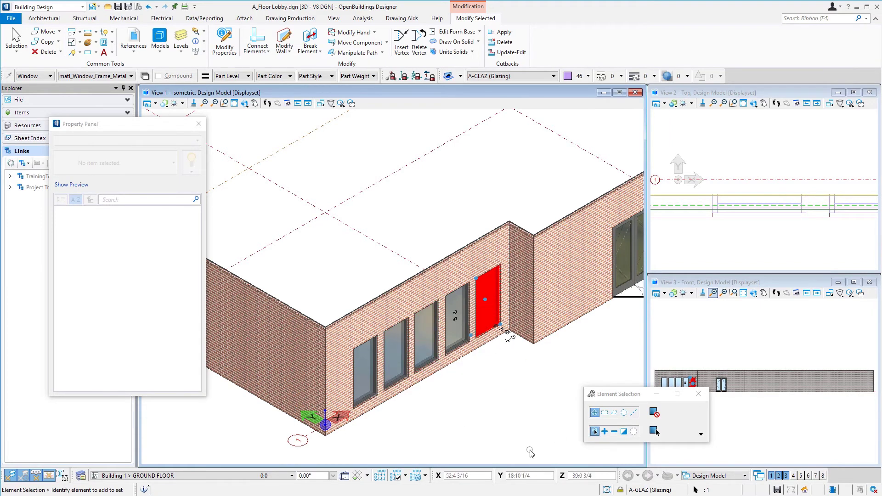
Clear the selection, pan to grid line B, and box-select the five windows in plan.
{"action": "left_click", "coordinate": [506, 439]}
{"action": "scroll", "coordinate": [719, 235], "scroll_direction": "up", "scroll_amount": 5}
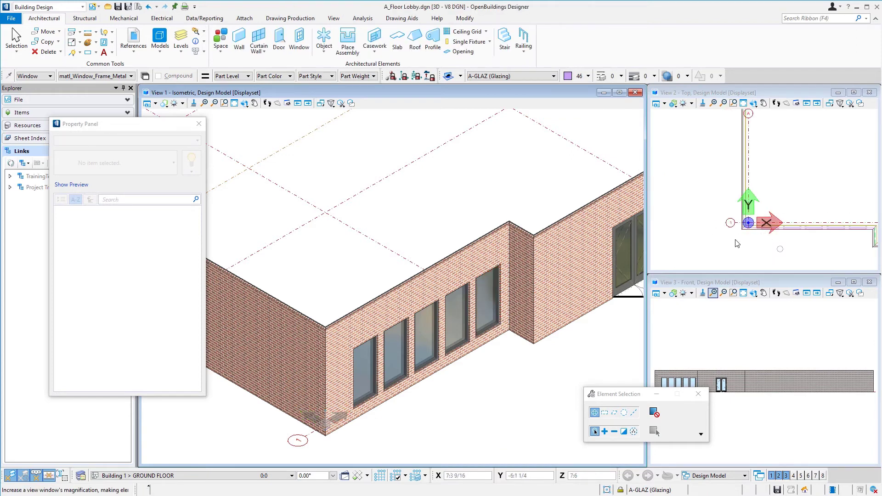
{"action": "middle_click_drag", "start_coordinate": [717, 232], "coordinate": [695, 230]}
{"action": "middle_click_drag", "start_coordinate": [829, 264], "coordinate": [784, 248]}
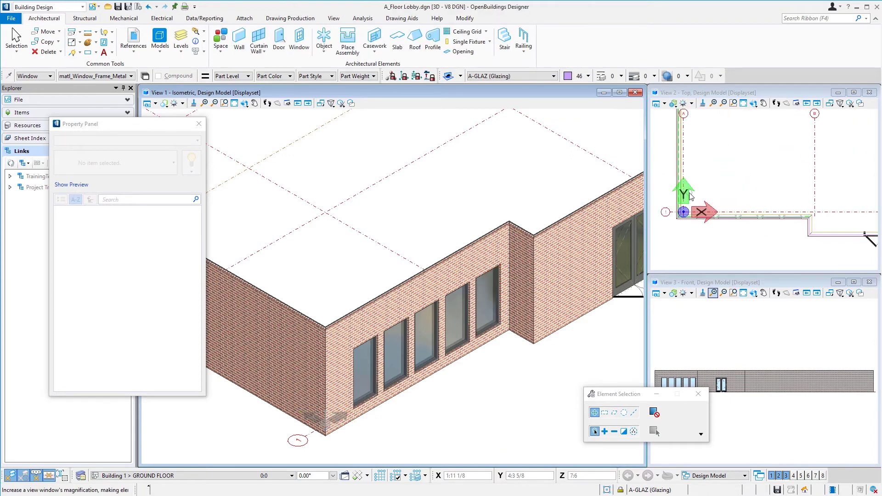
{"action": "left_click_drag", "start_coordinate": [690, 185], "coordinate": [805, 235]}
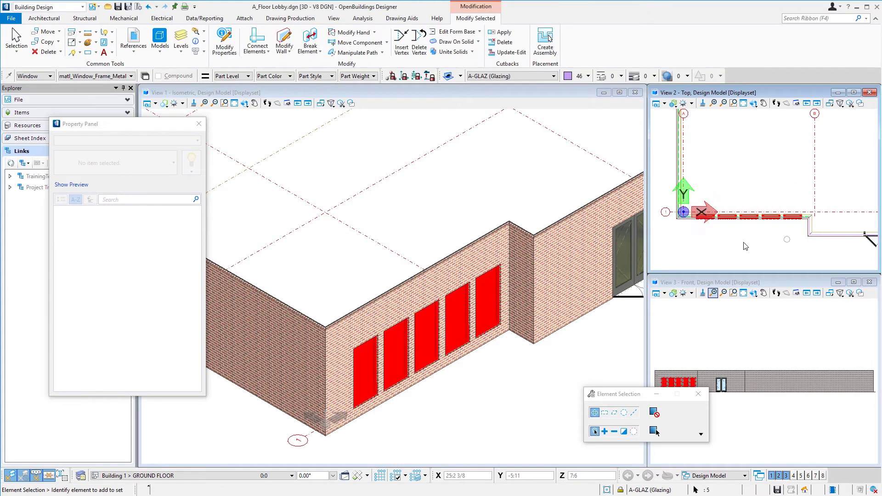
Bring up the right-click modify actions menu for the selected windows in the Top view.
{"action": "scroll", "coordinate": [393, 416], "scroll_direction": "down", "scroll_amount": 2}
{"action": "scroll", "coordinate": [393, 416], "scroll_direction": "down", "scroll_amount": 1}
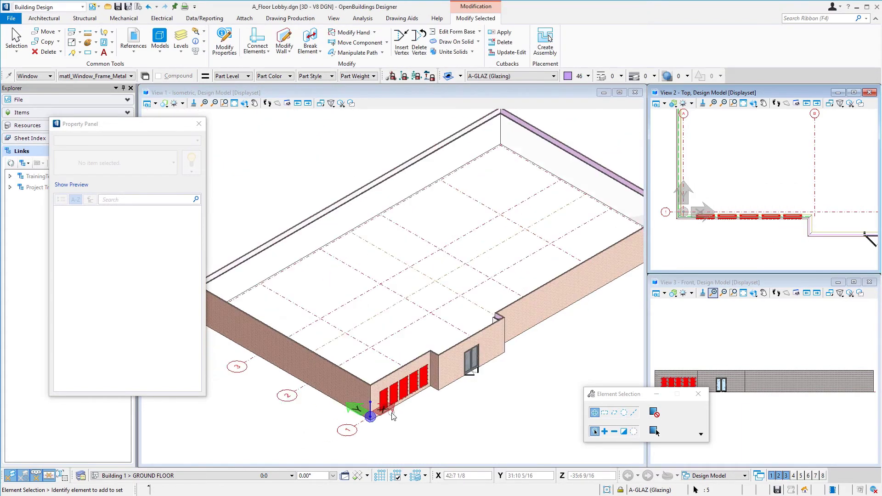
{"action": "scroll", "coordinate": [516, 387], "scroll_direction": "up", "scroll_amount": 2}
{"action": "scroll", "coordinate": [703, 238], "scroll_direction": "down", "scroll_amount": 3}
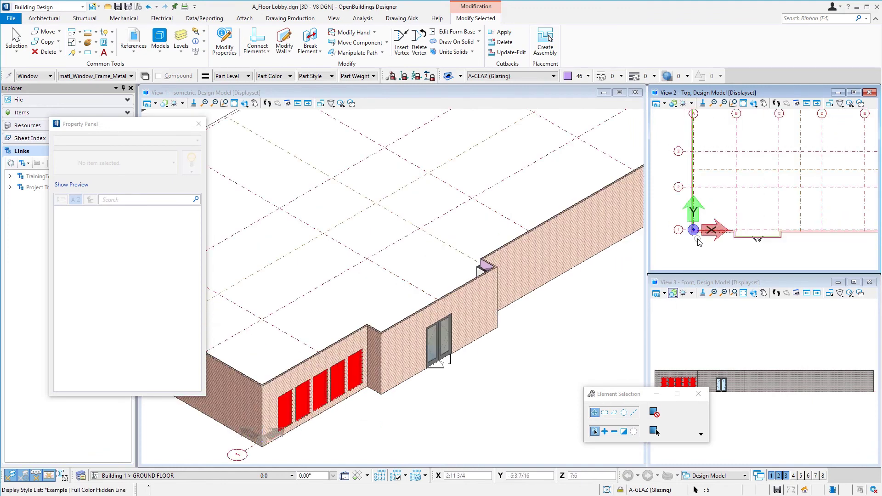
{"action": "right_click", "coordinate": [744, 257]}
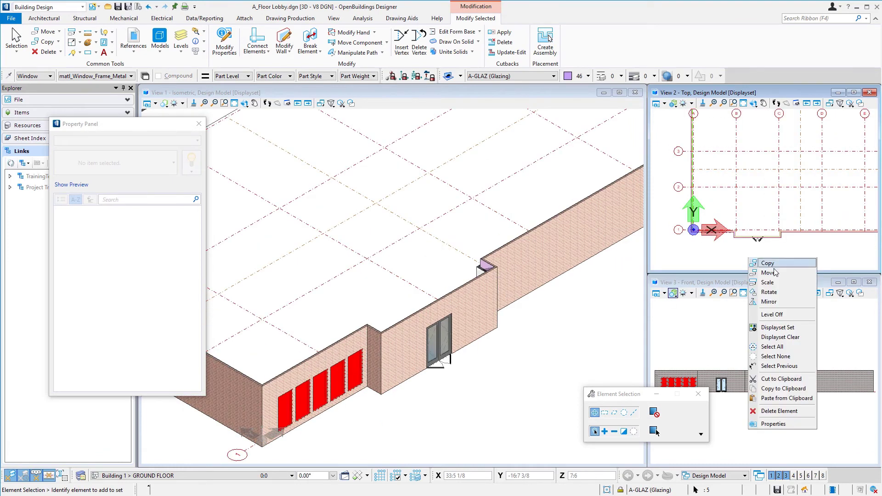
{"action": "right_click", "coordinate": [720, 245]}
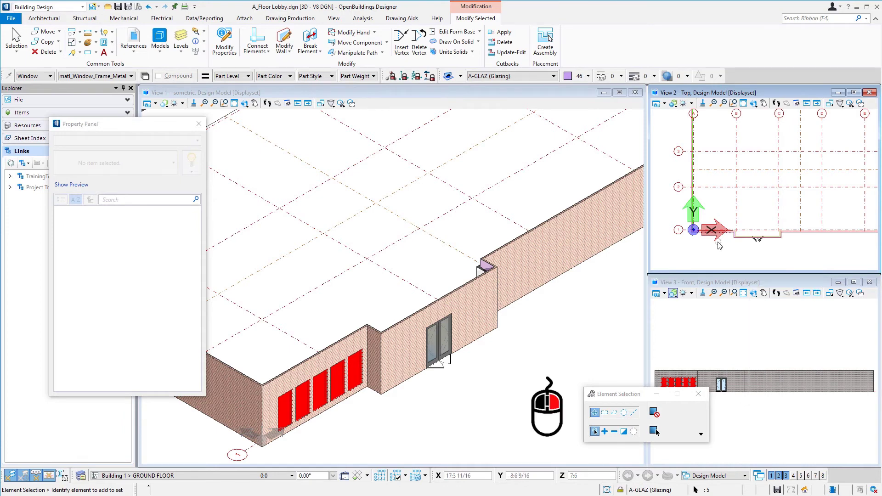
{"action": "right_click", "coordinate": [720, 246]}
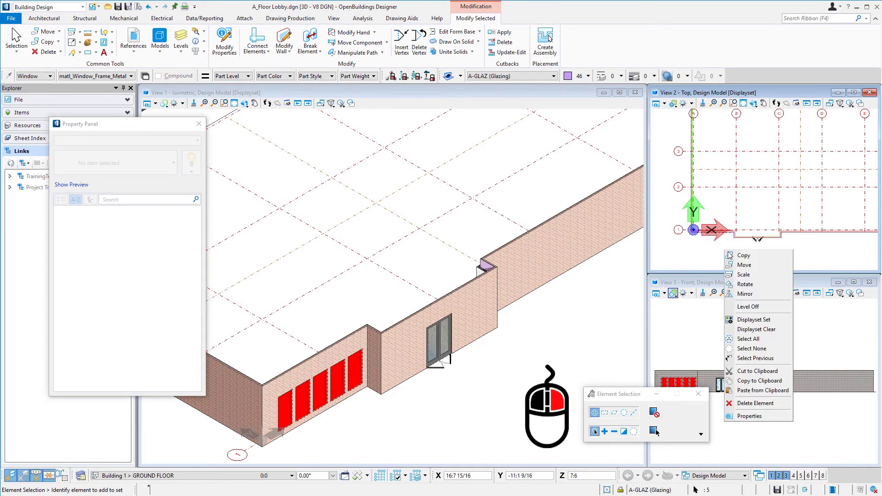
Start Mirror with Mirror Direction set to Line and Make Copy checked.
{"action": "left_click", "coordinate": [761, 294]}
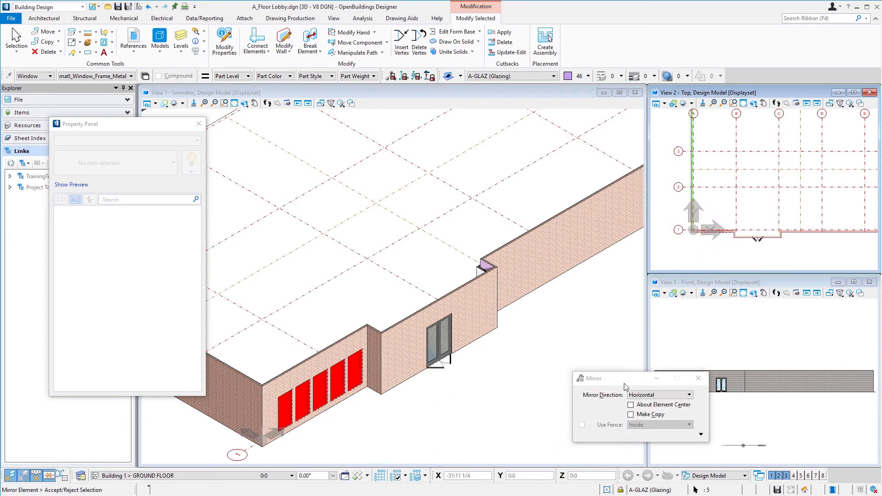
{"action": "left_click_drag", "start_coordinate": [624, 384], "coordinate": [623, 295]}
{"action": "left_click", "coordinate": [642, 307]}
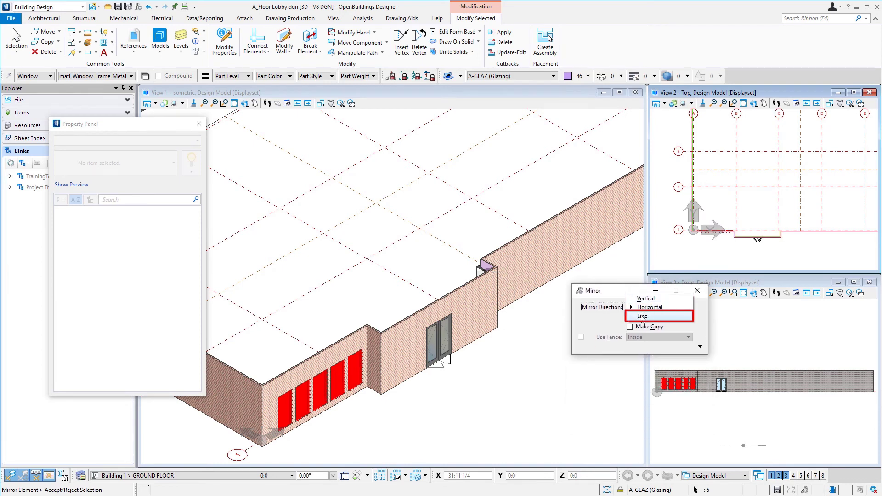
{"action": "left_click", "coordinate": [643, 317]}
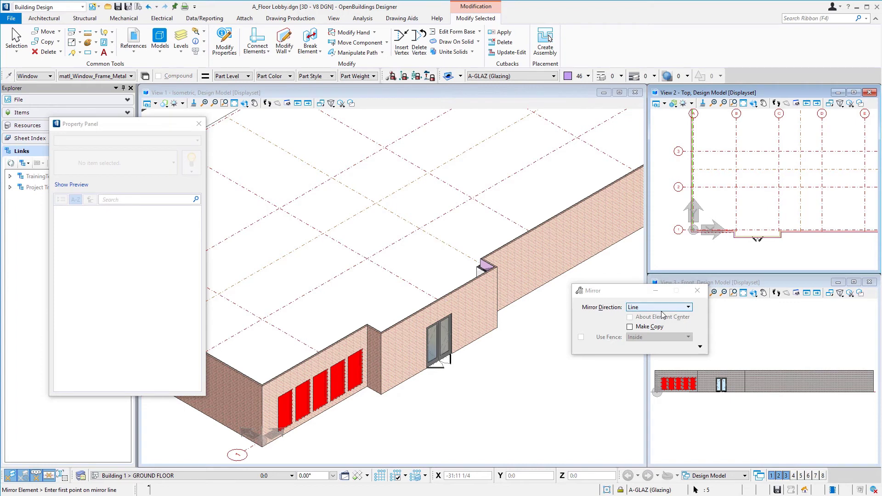
{"action": "left_click", "coordinate": [639, 328]}
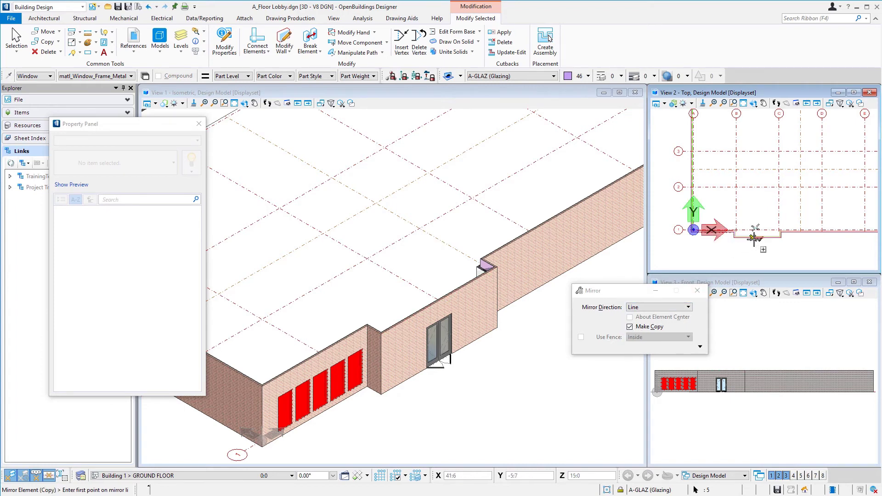
Define the mirror line with two points at the door, copying the windows onto the right wall.
{"action": "scroll", "coordinate": [754, 239], "scroll_direction": "up", "scroll_amount": 3}
{"action": "scroll", "coordinate": [780, 235], "scroll_direction": "up", "scroll_amount": 2}
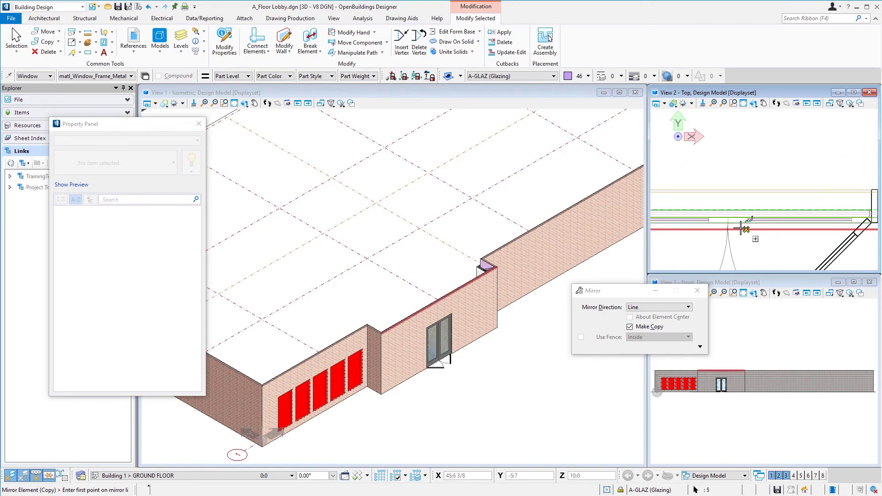
{"action": "left_click", "coordinate": [728, 223]}
{"action": "scroll", "coordinate": [730, 225], "scroll_direction": "down", "scroll_amount": 3}
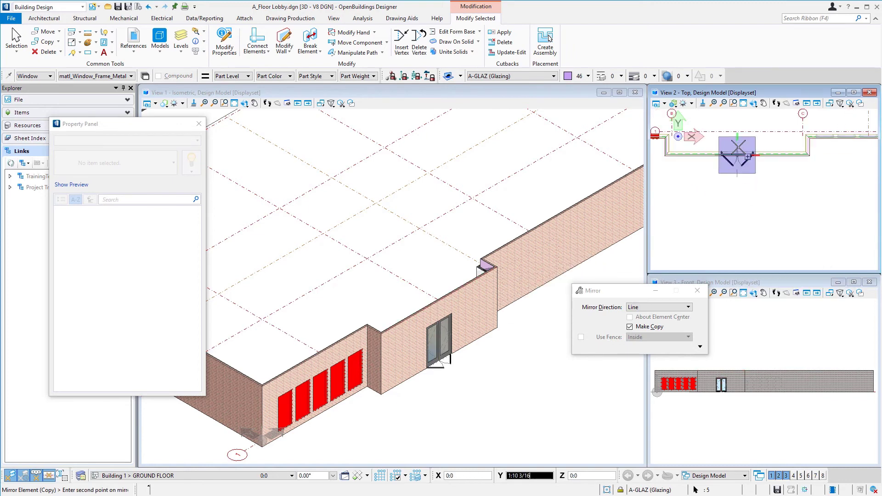
{"action": "scroll", "coordinate": [730, 241], "scroll_direction": "down", "scroll_amount": 2}
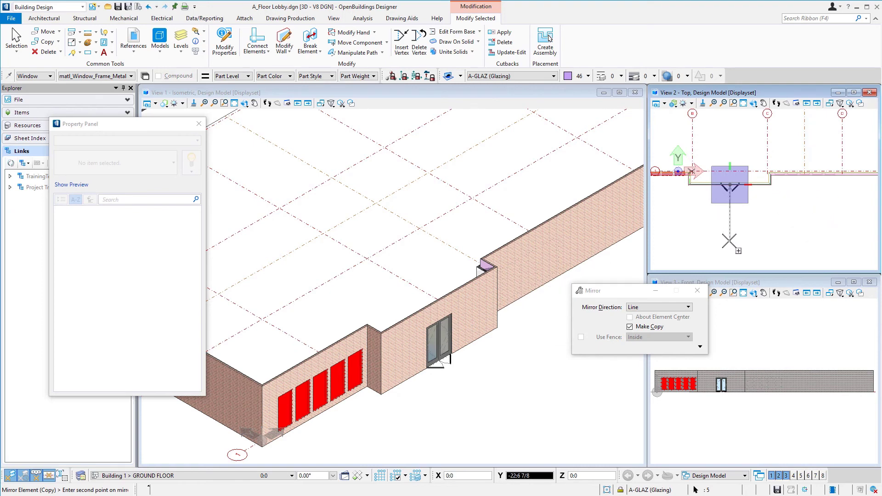
{"action": "left_click", "coordinate": [729, 240]}
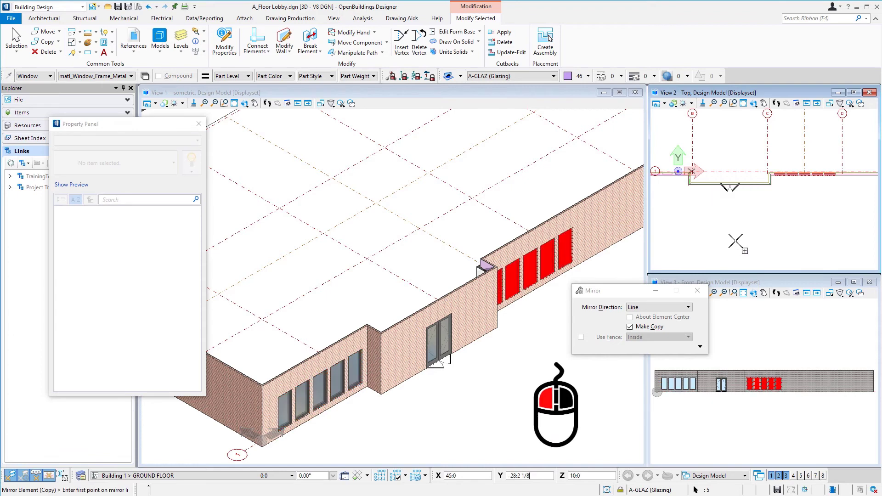
Mirror copies of the window set across lines drawn on grid lines D and E.
{"action": "scroll", "coordinate": [398, 382], "scroll_direction": "down", "scroll_amount": 2}
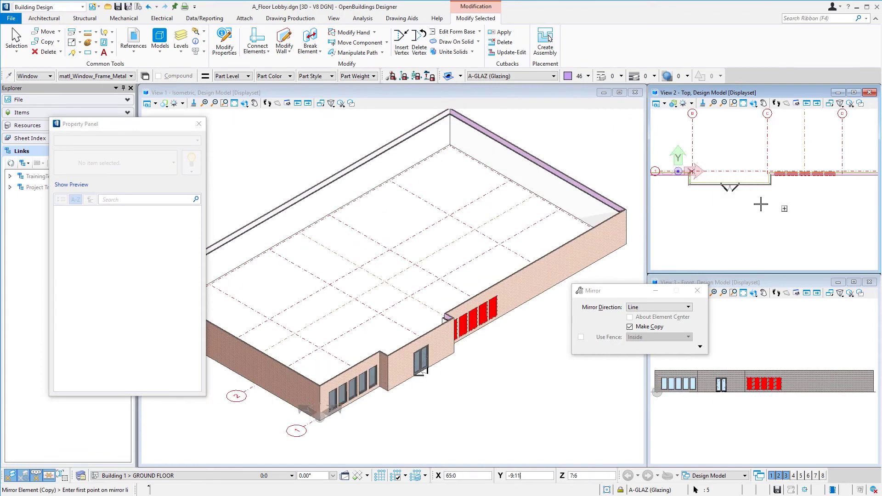
{"action": "scroll", "coordinate": [762, 202], "scroll_direction": "down", "scroll_amount": 2}
{"action": "scroll", "coordinate": [842, 194], "scroll_direction": "up", "scroll_amount": 2}
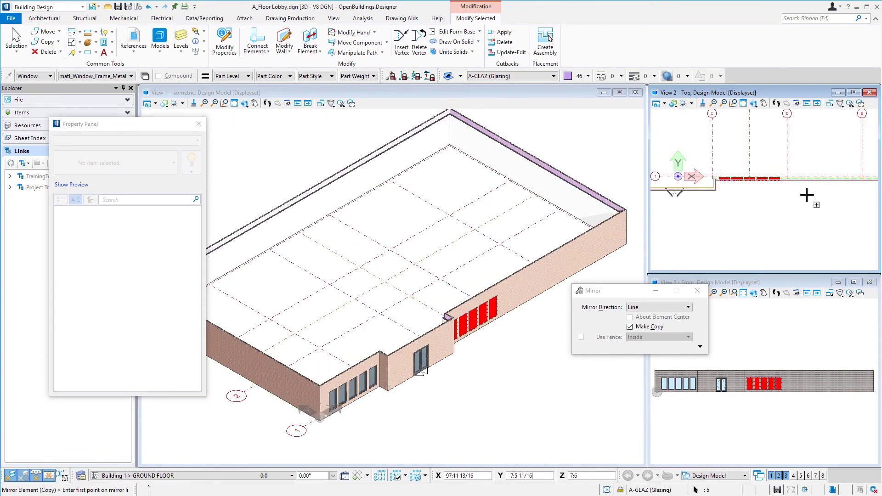
{"action": "left_click", "coordinate": [787, 135]}
{"action": "left_click", "coordinate": [787, 226]}
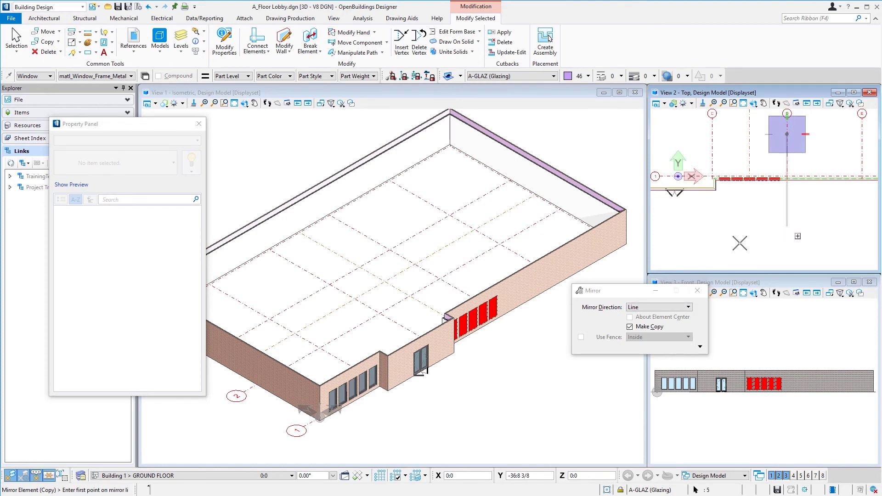
{"action": "scroll", "coordinate": [724, 238], "scroll_direction": "down", "scroll_amount": 2}
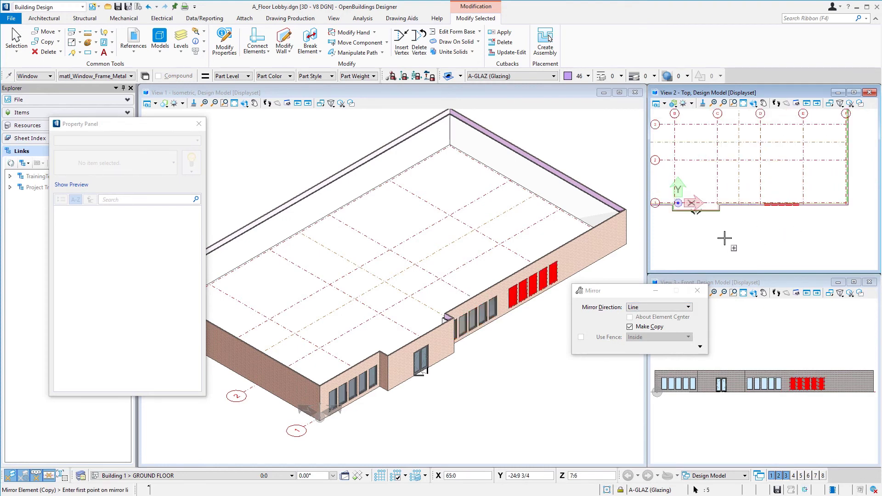
{"action": "left_click", "coordinate": [804, 176]}
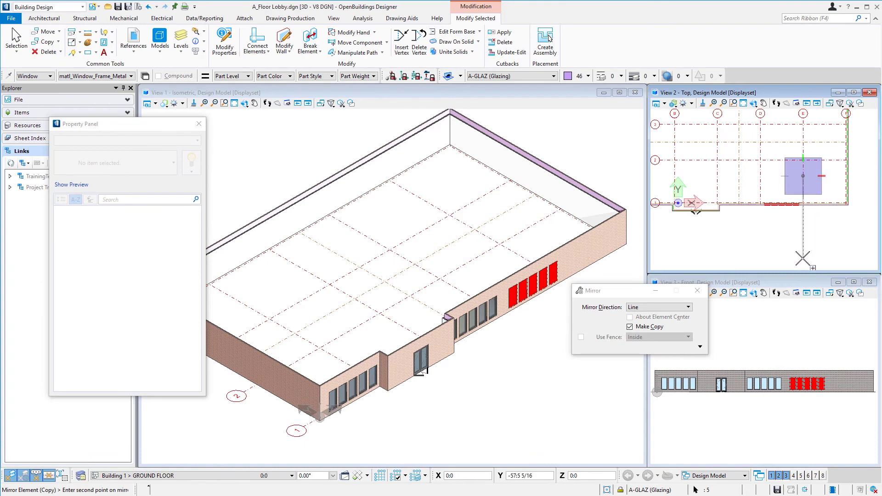
{"action": "left_click", "coordinate": [802, 259]}
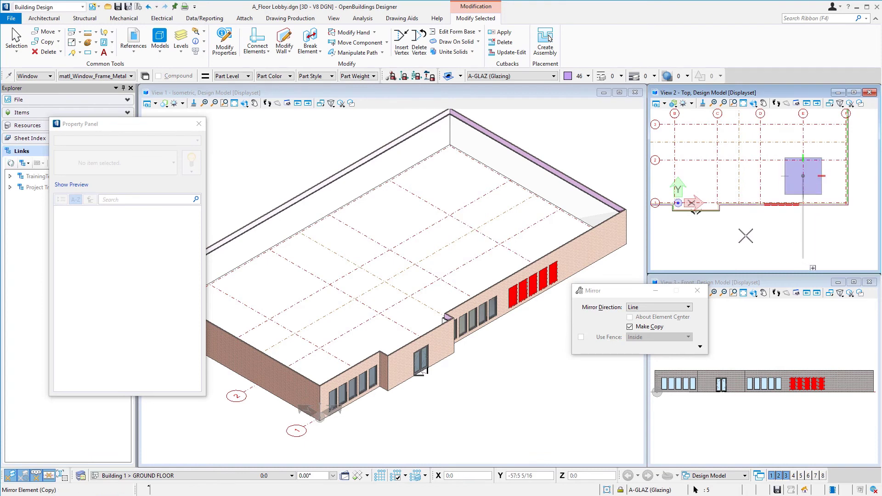
Mirror a copy across a line at the building corner onto the end wall, then exit Mirror.
{"action": "scroll", "coordinate": [857, 206], "scroll_direction": "up", "scroll_amount": 3}
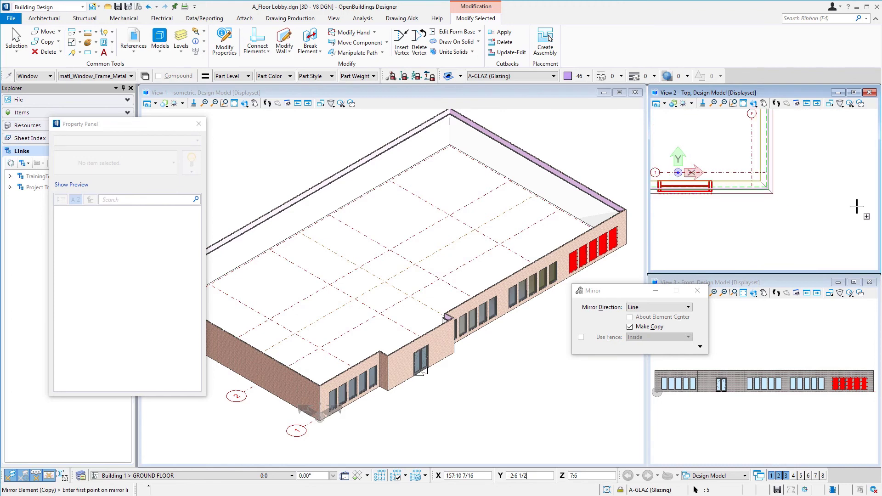
{"action": "scroll", "coordinate": [781, 188], "scroll_direction": "up", "scroll_amount": 2}
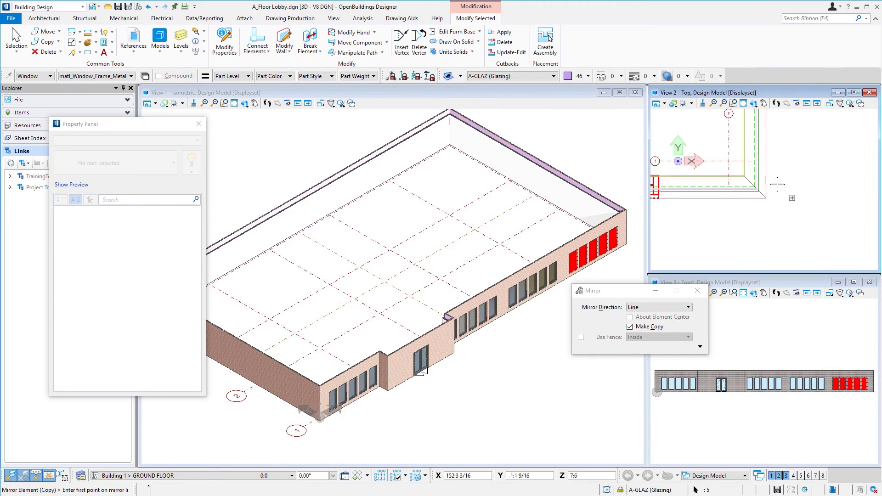
{"action": "left_click", "coordinate": [743, 171]}
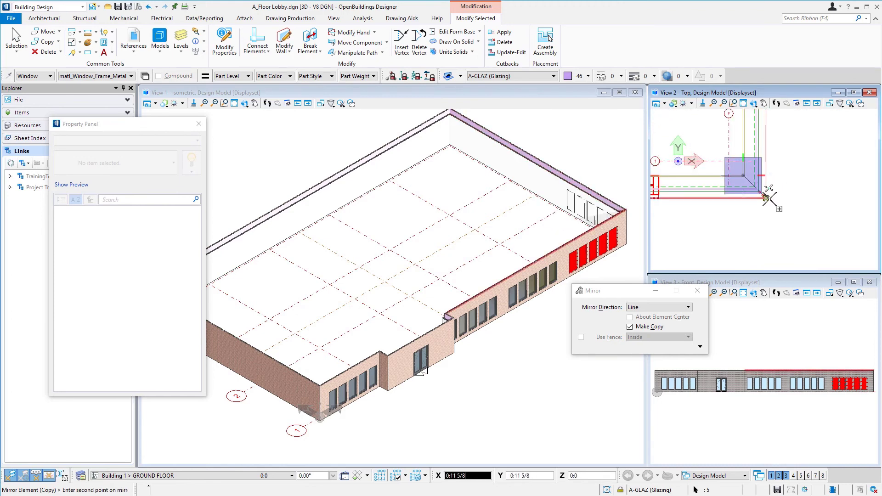
{"action": "left_click", "coordinate": [768, 197]}
{"action": "scroll", "coordinate": [829, 250], "scroll_direction": "down", "scroll_amount": 2}
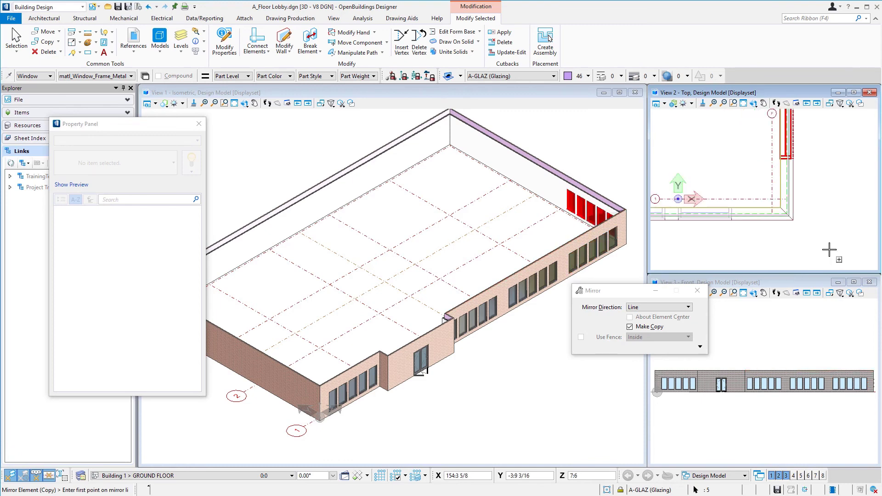
{"action": "scroll", "coordinate": [829, 250], "scroll_direction": "down", "scroll_amount": 3}
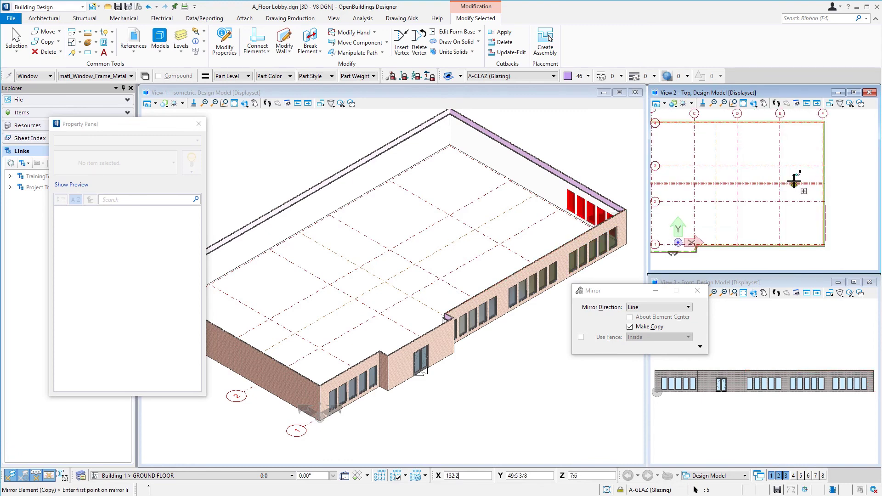
{"action": "key", "text": "o"}
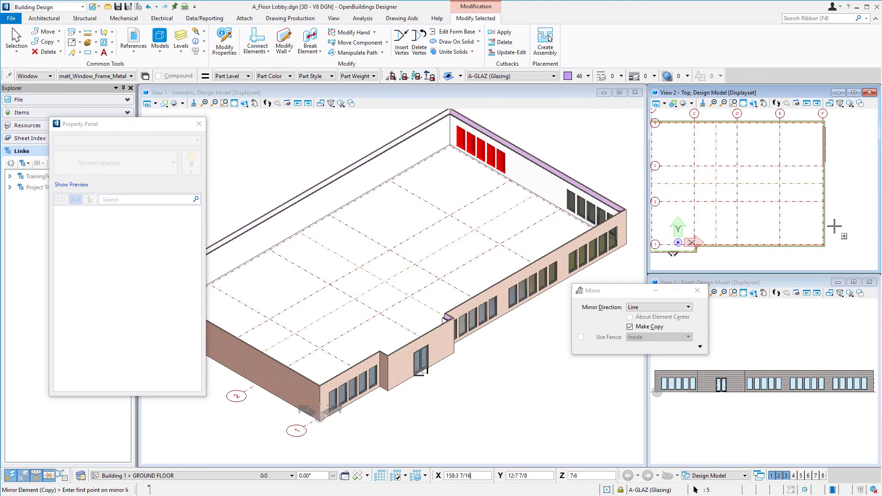
{"action": "key", "text": "Escape"}
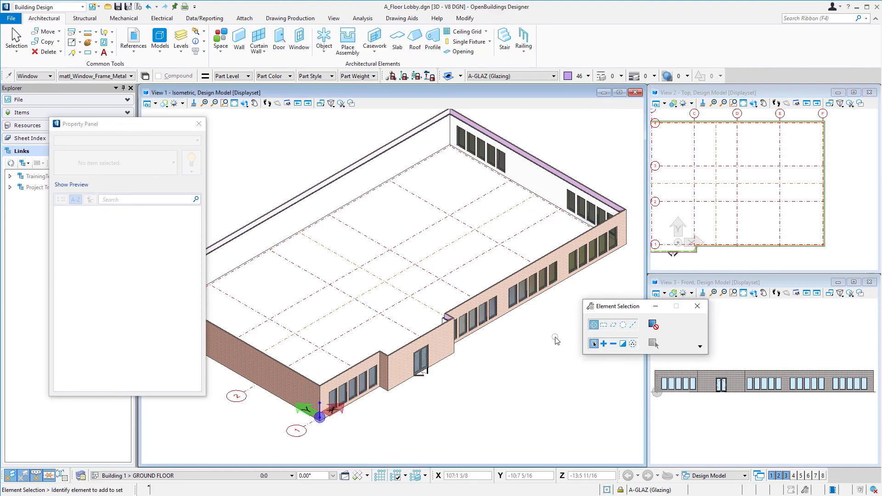